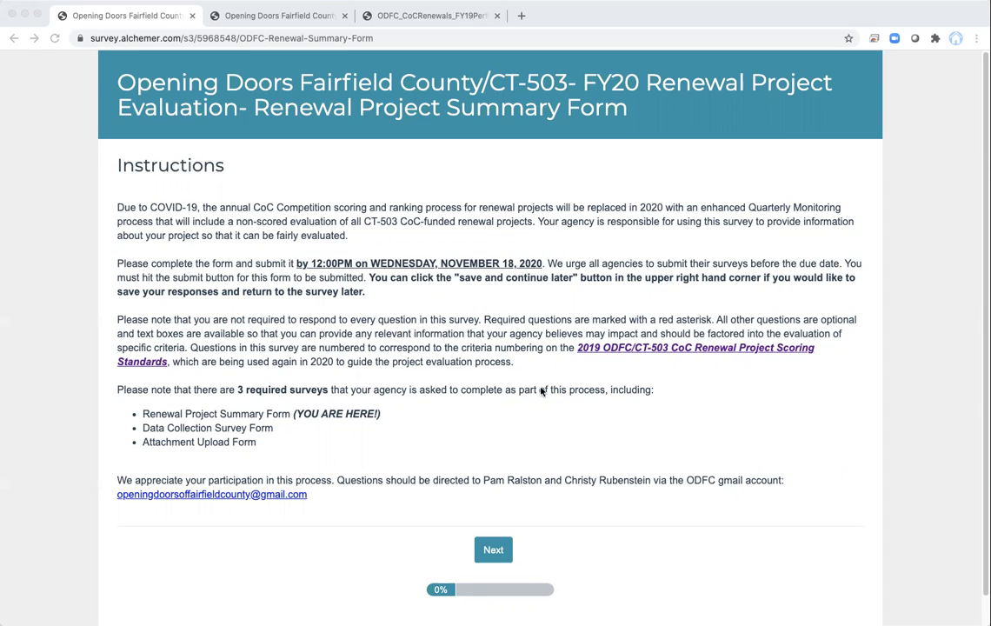
Open the 2019 ODFC/CT-503 CoC Renewal Project Scoring Standards linked in the instructions and look at its first page.
{"action": "left_click", "coordinate": [636, 351]}
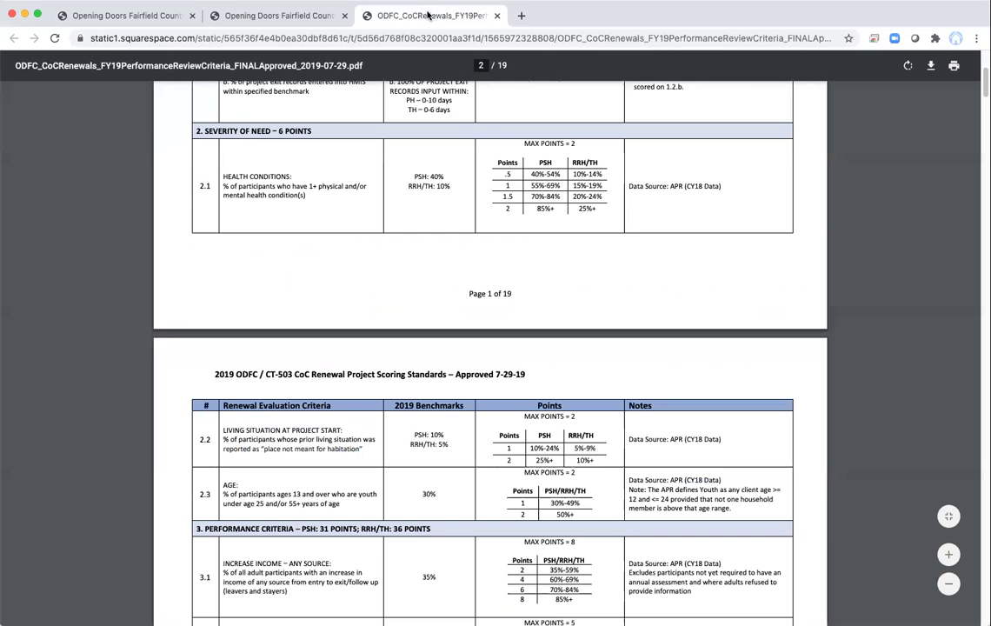
{"action": "scroll", "coordinate": [472, 379], "scroll_direction": "up", "scroll_amount": 3}
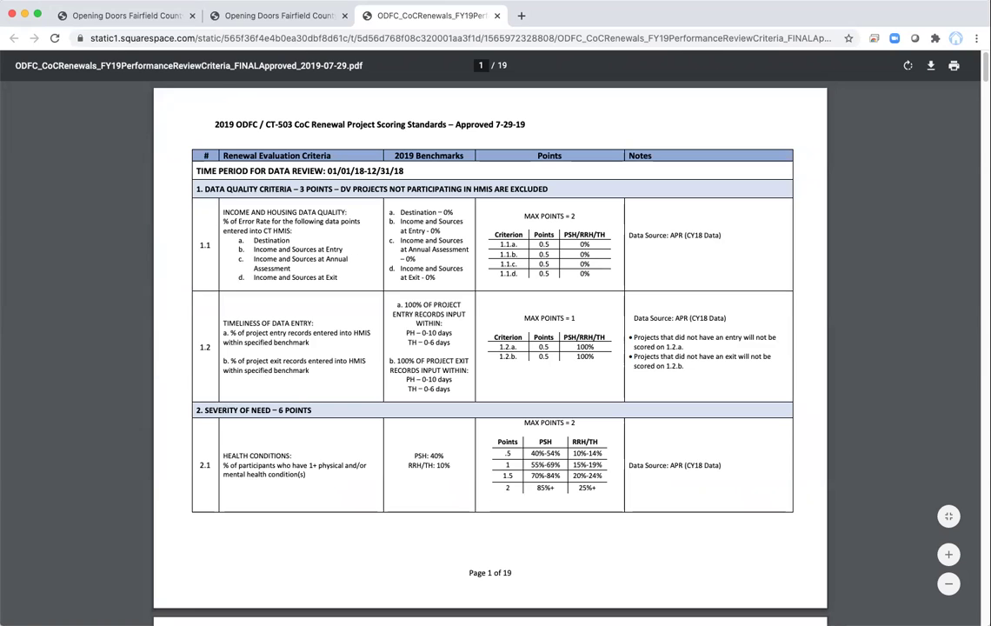
Return to the Renewal Project Summary Form instructions and advance to the main survey.
{"action": "left_click", "coordinate": [102, 18]}
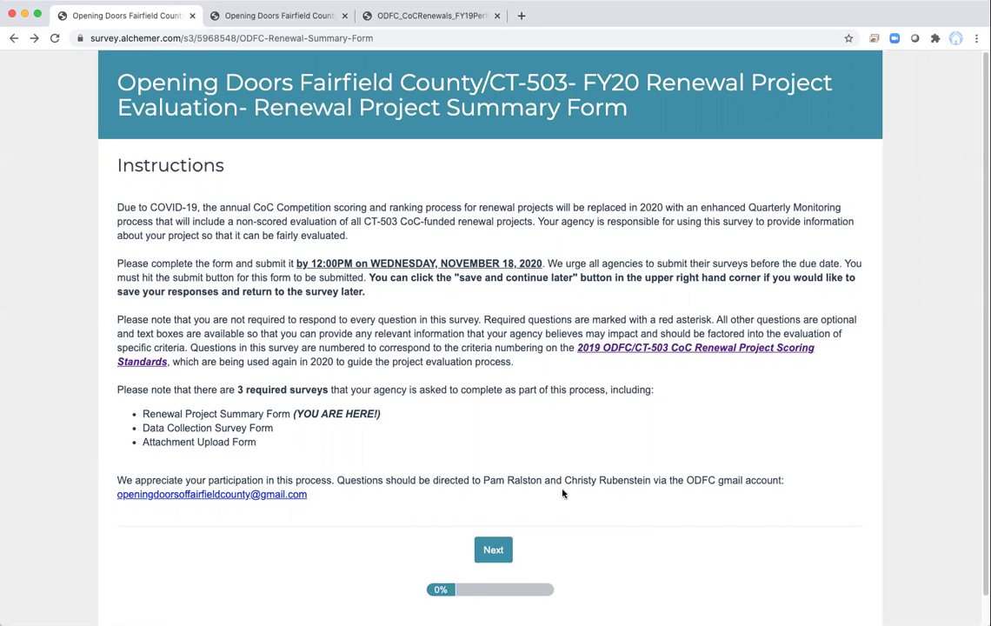
{"action": "left_click", "coordinate": [500, 551]}
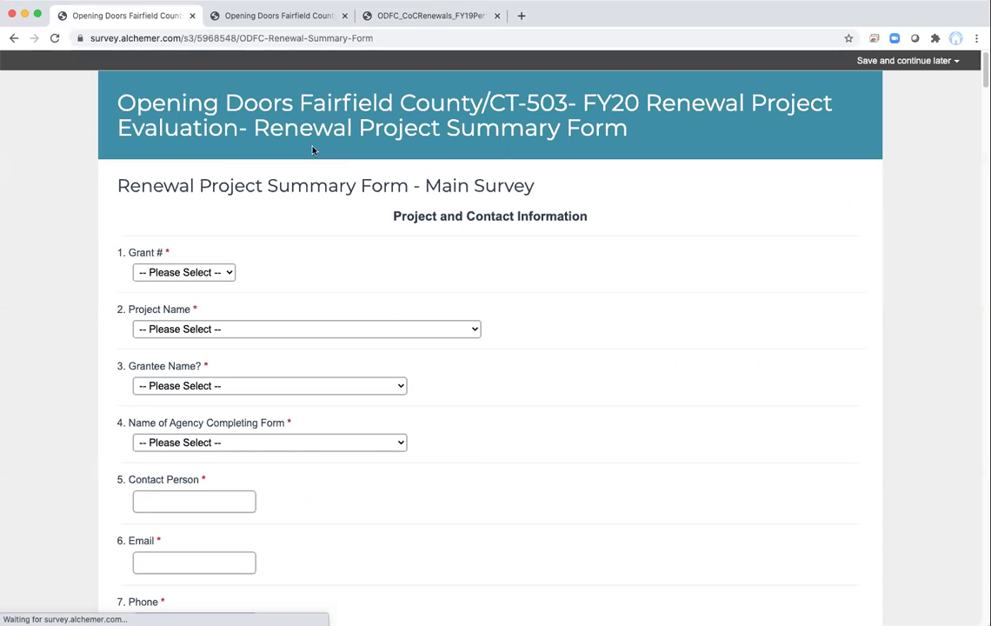
Switch to the prefilled copy of the form and review Project and Contact Information, questions 1 to 8.
{"action": "left_click", "coordinate": [242, 18]}
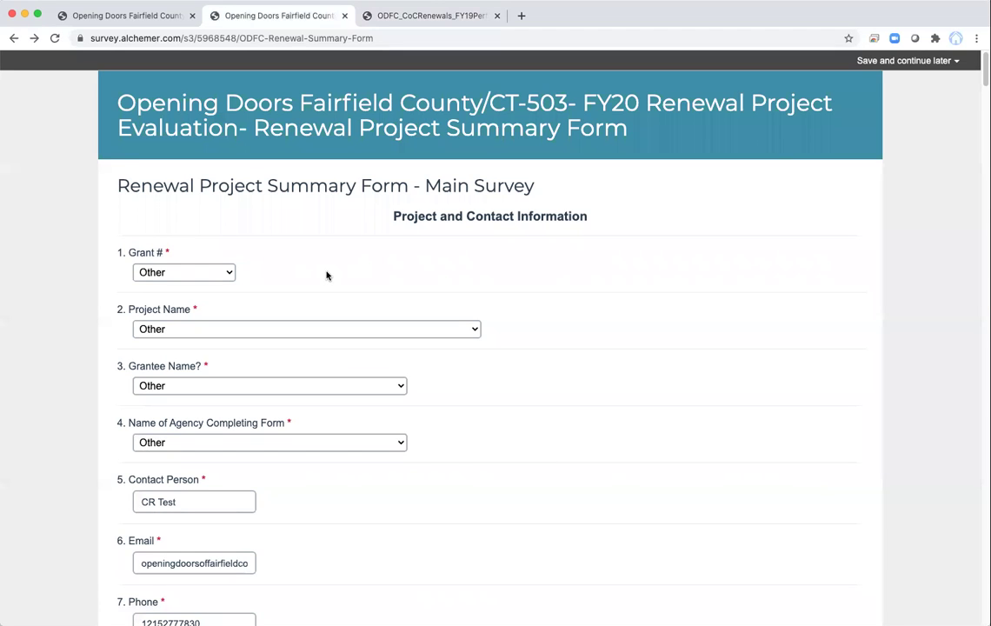
{"action": "scroll", "coordinate": [307, 269], "scroll_direction": "down", "scroll_amount": 1}
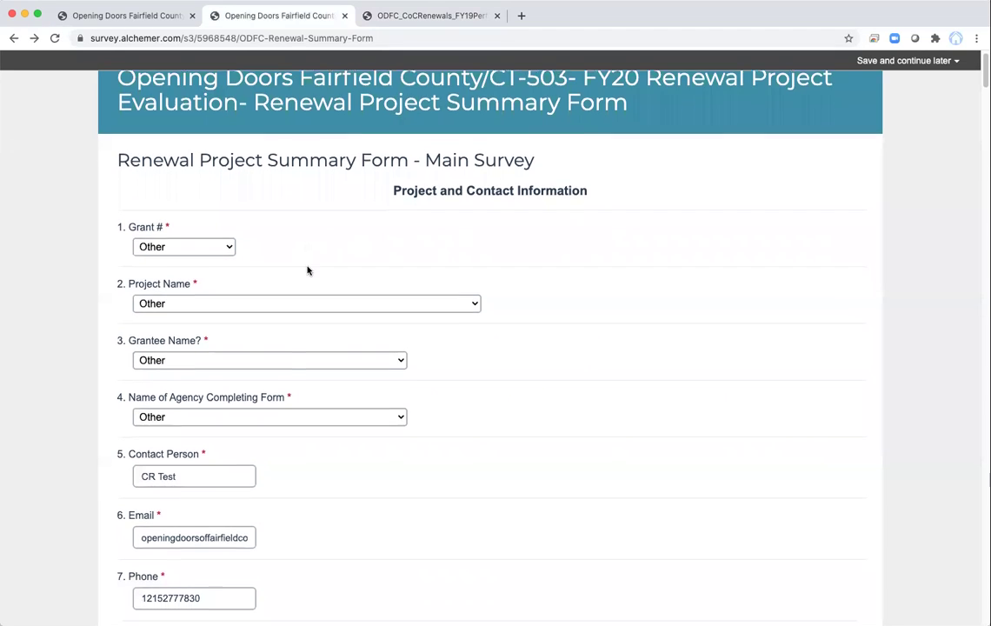
{"action": "scroll", "coordinate": [307, 269], "scroll_direction": "down", "scroll_amount": 2}
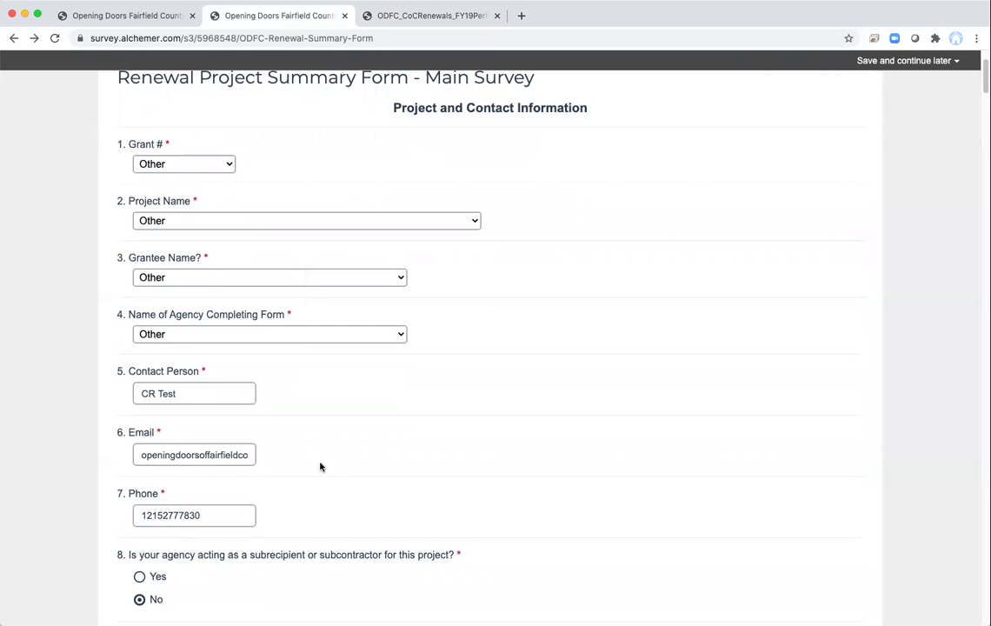
{"action": "scroll", "coordinate": [321, 464], "scroll_direction": "down", "scroll_amount": 2}
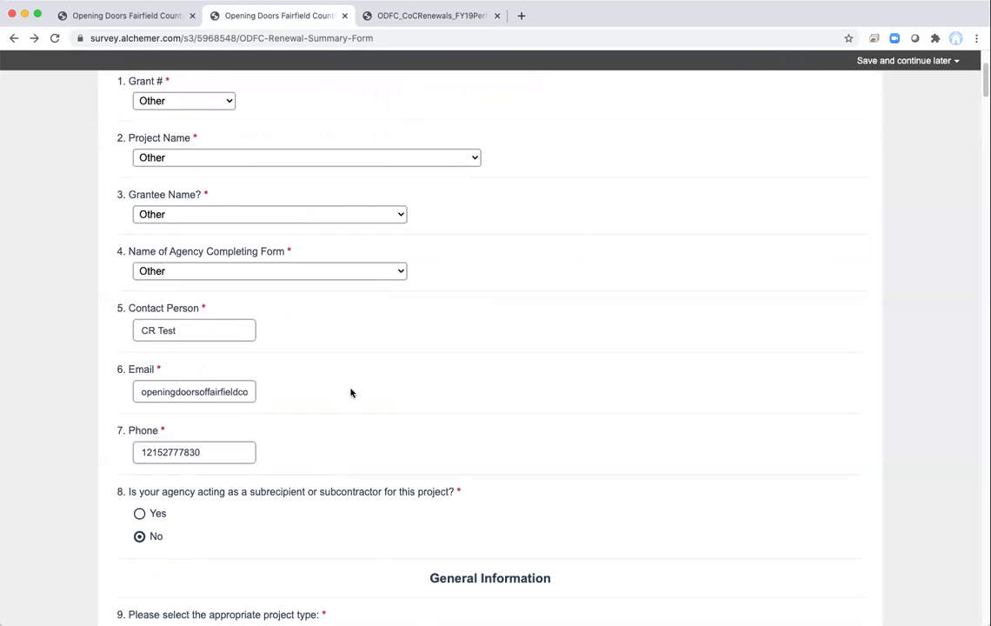
{"action": "scroll", "coordinate": [351, 392], "scroll_direction": "down", "scroll_amount": 1}
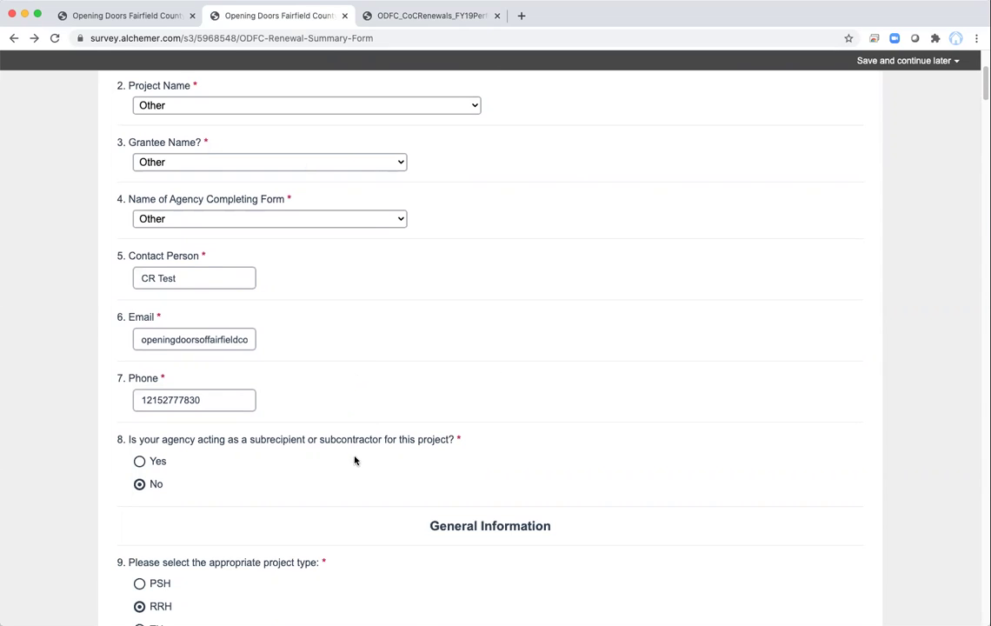
Review the subrecipient question and the General Information questions on project type, DV program, multiple projects, consolidation and expansion funds.
{"action": "scroll", "coordinate": [391, 405], "scroll_direction": "down", "scroll_amount": 5}
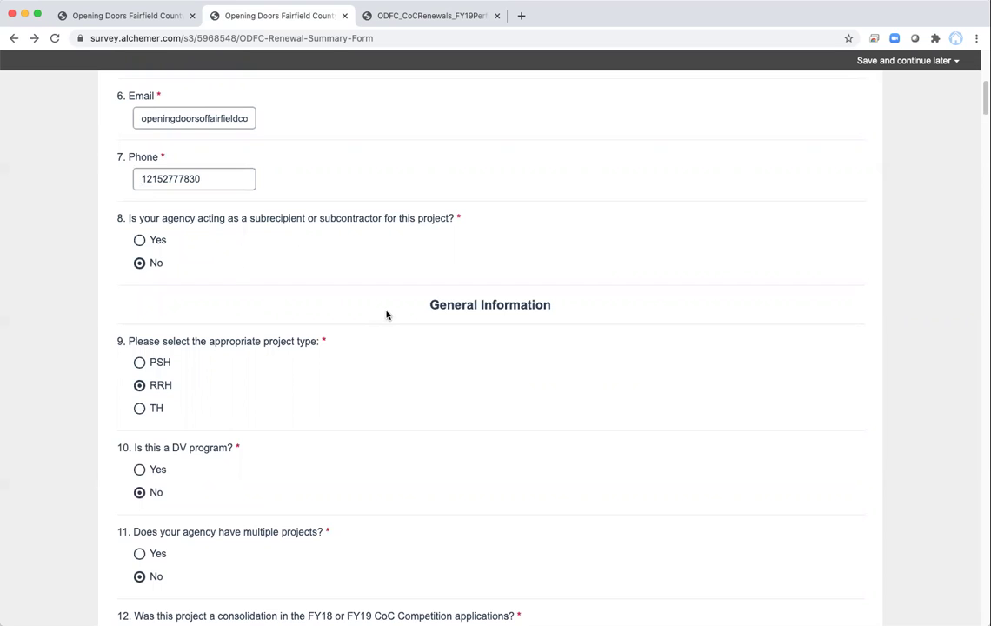
{"action": "scroll", "coordinate": [390, 314], "scroll_direction": "down", "scroll_amount": 4}
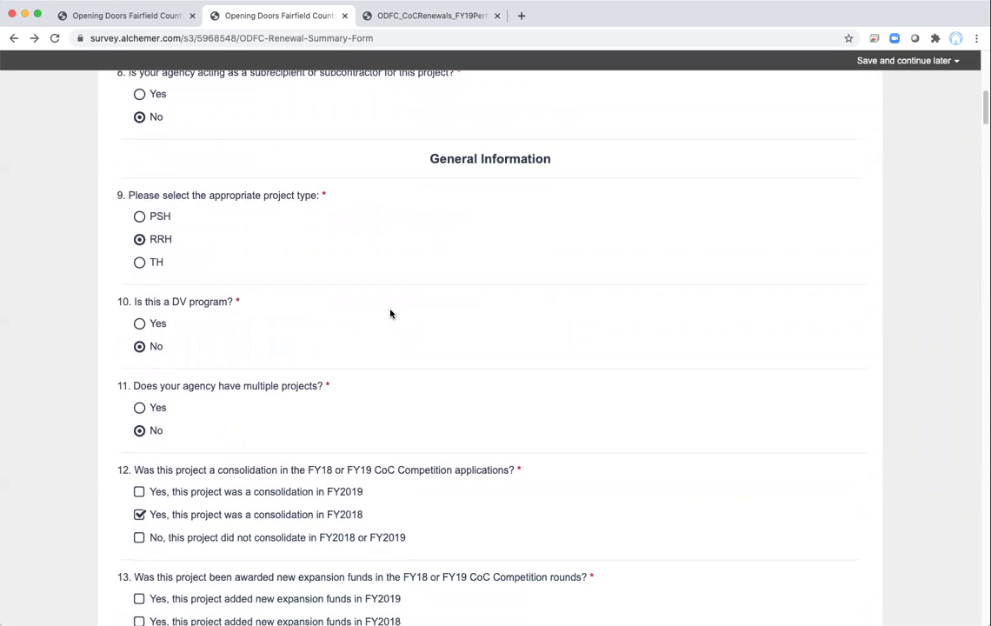
{"action": "scroll", "coordinate": [391, 313], "scroll_direction": "down", "scroll_amount": 1}
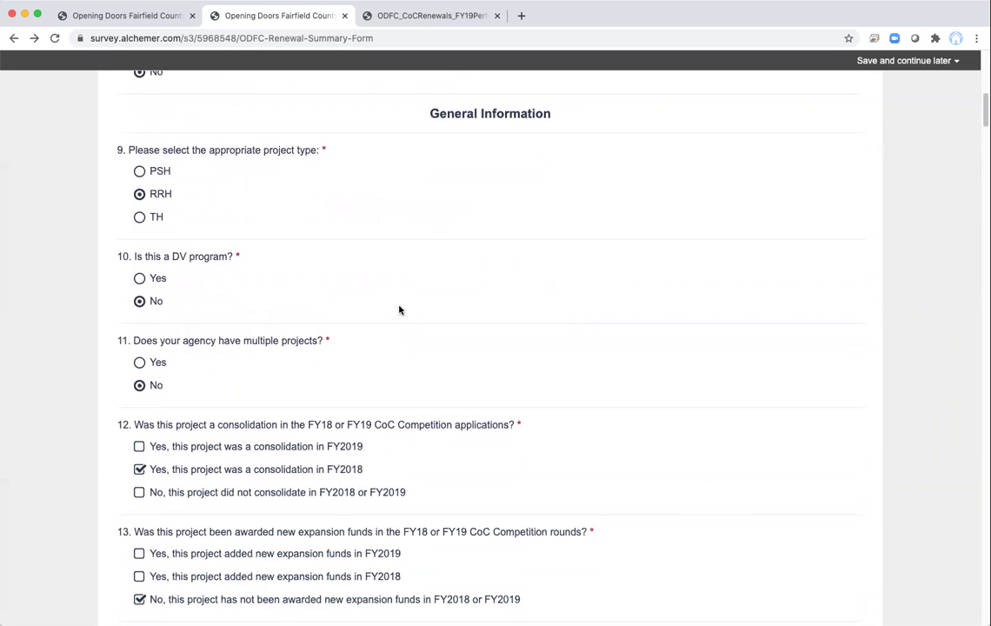
{"action": "scroll", "coordinate": [272, 352], "scroll_direction": "up", "scroll_amount": 8}
{"action": "scroll", "coordinate": [272, 352], "scroll_direction": "down", "scroll_amount": 10}
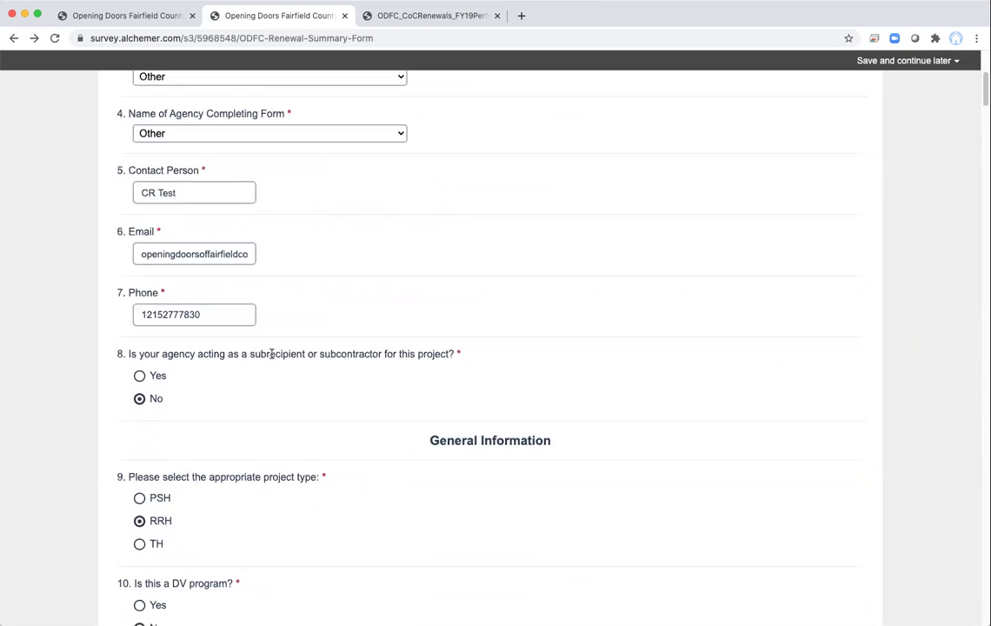
{"action": "scroll", "coordinate": [272, 354], "scroll_direction": "up", "scroll_amount": 1}
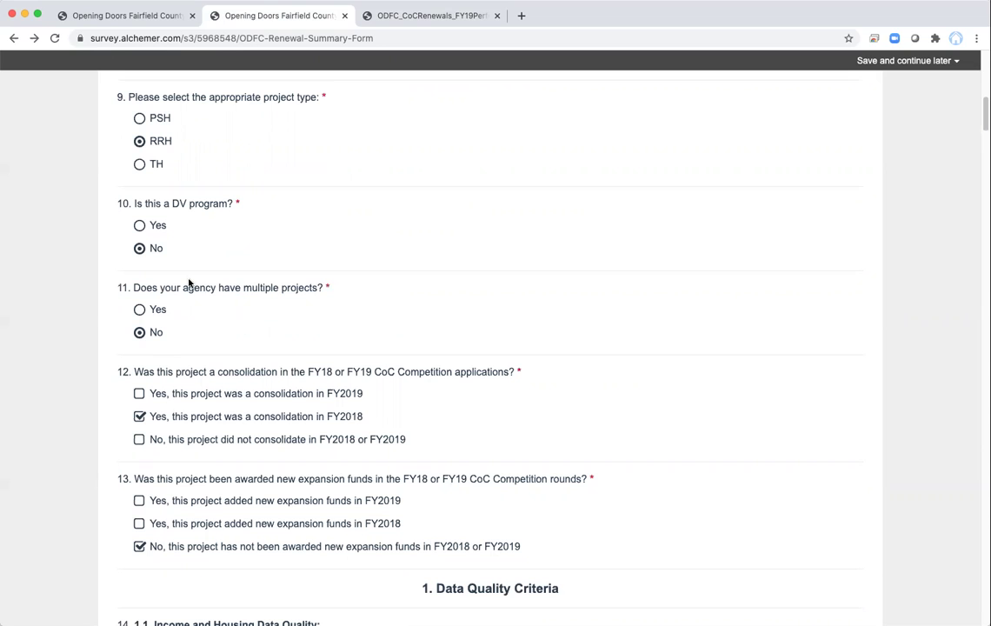
{"action": "scroll", "coordinate": [366, 275], "scroll_direction": "down", "scroll_amount": 3}
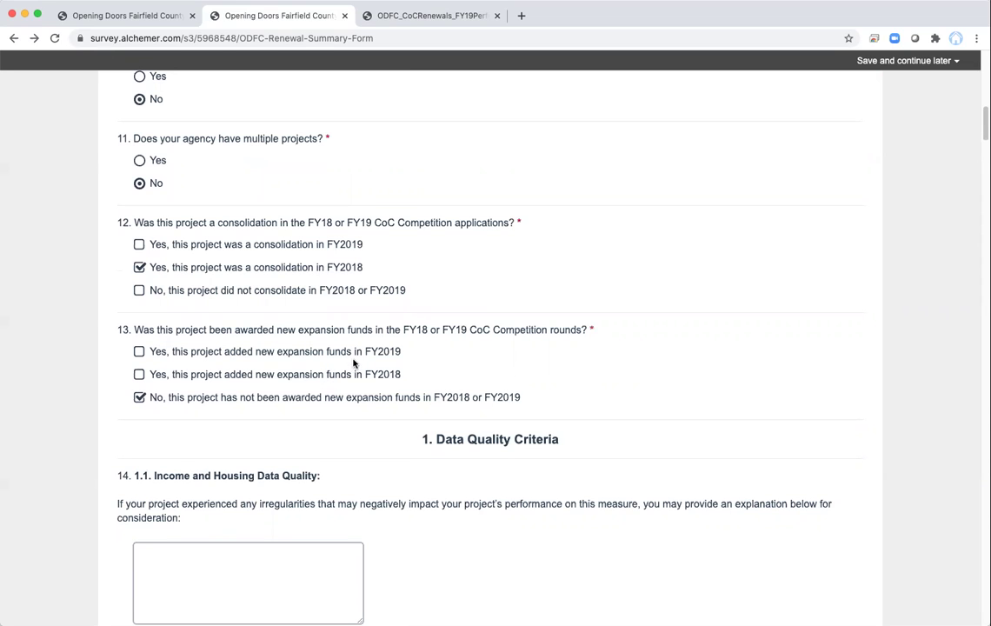
Compare the form's Data Quality Criteria questions with the numbered criteria in the 2019 scoring standards PDF.
{"action": "scroll", "coordinate": [352, 365], "scroll_direction": "down", "scroll_amount": 2}
{"action": "scroll", "coordinate": [352, 359], "scroll_direction": "down", "scroll_amount": 4}
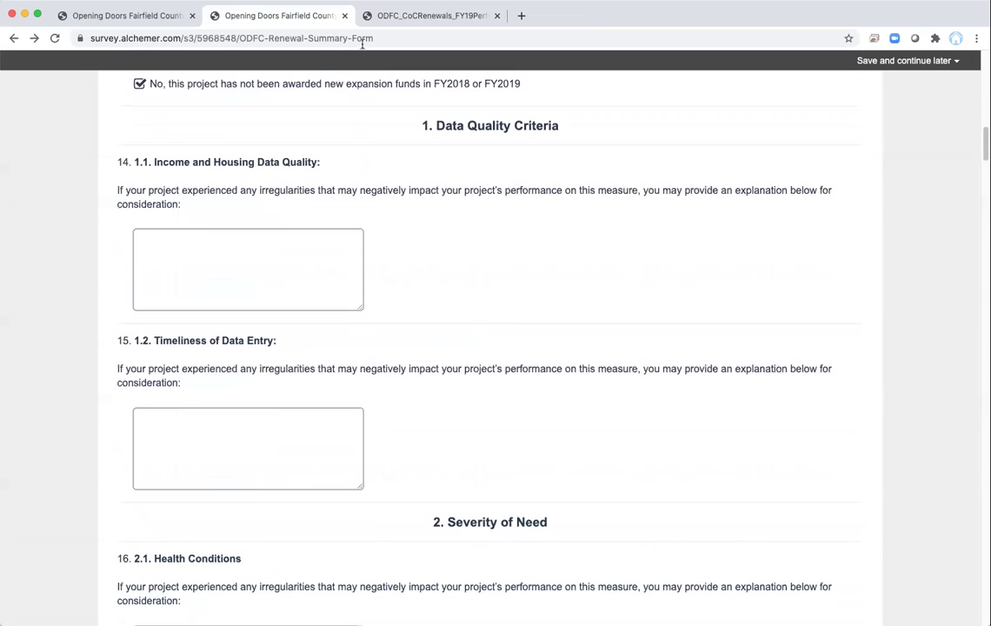
{"action": "left_click", "coordinate": [403, 17]}
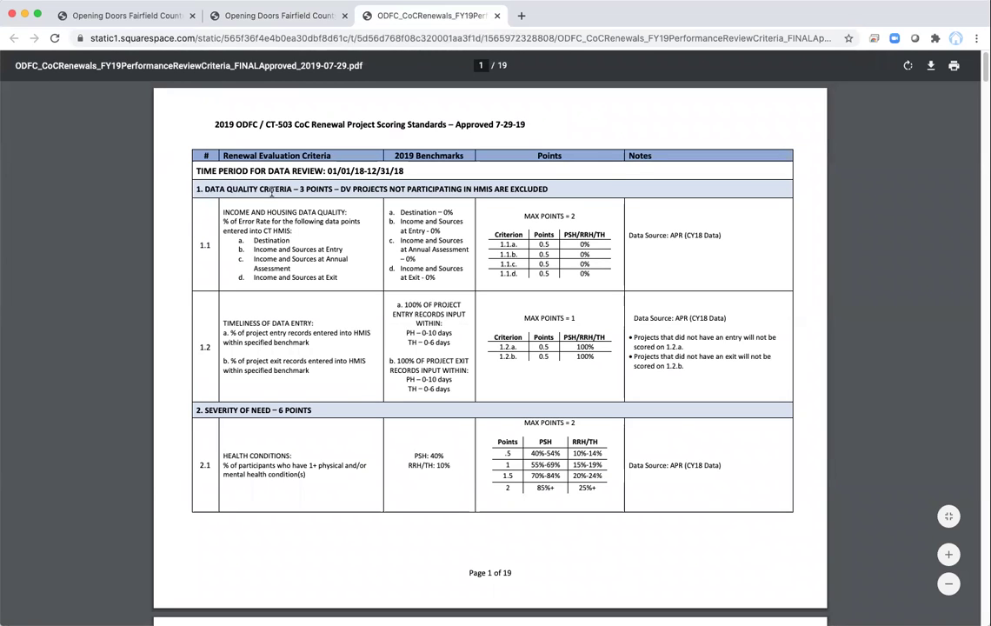
{"action": "scroll", "coordinate": [415, 306], "scroll_direction": "down", "scroll_amount": 3}
{"action": "scroll", "coordinate": [415, 307], "scroll_direction": "down", "scroll_amount": 3}
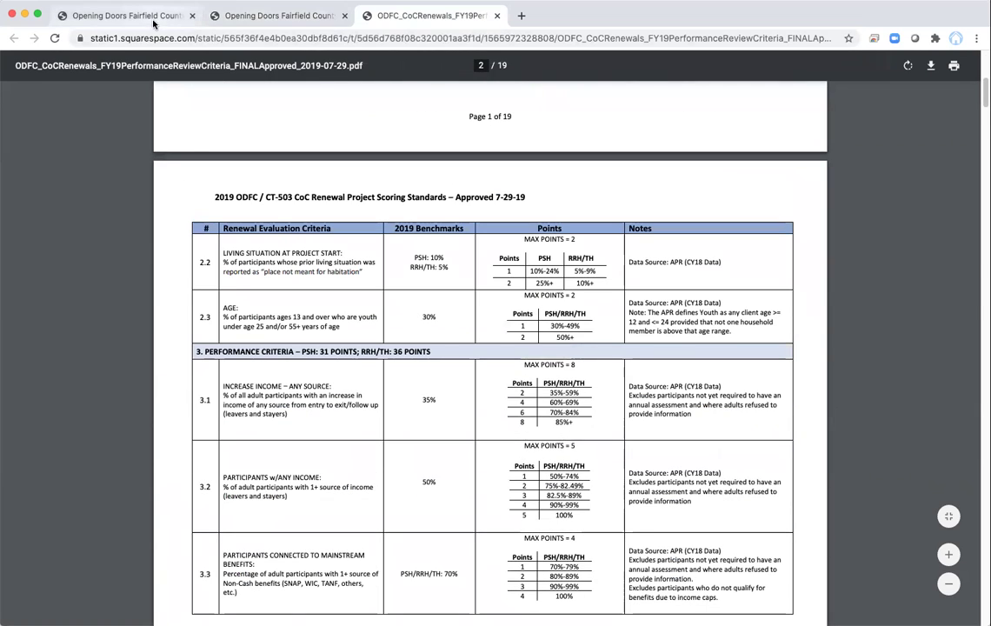
Go back to the prefilled form and review the explanation questions under Data Quality, Severity of Need and Performance Criteria.
{"action": "left_click", "coordinate": [211, 16]}
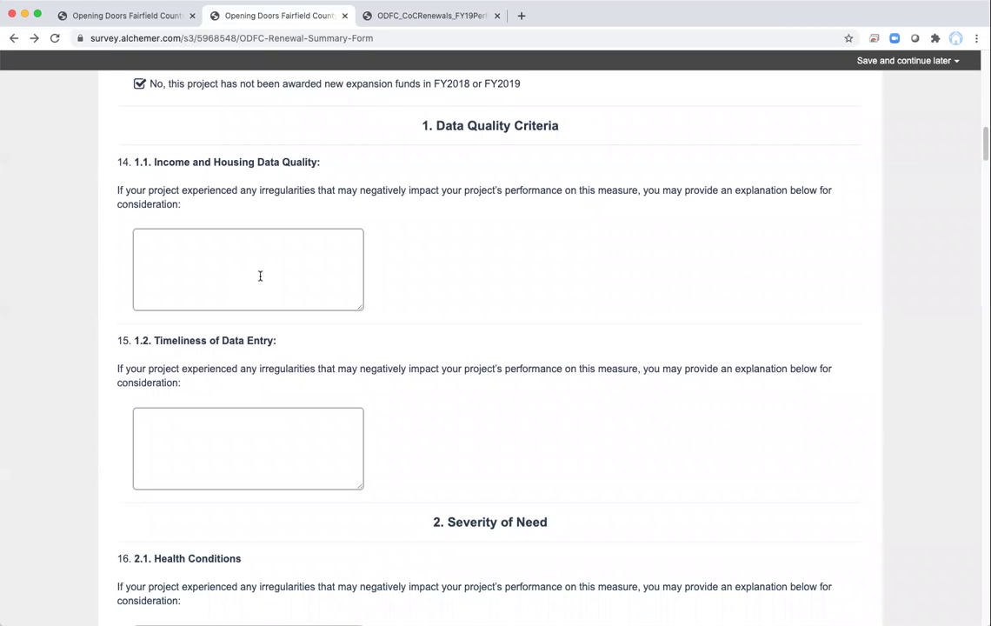
{"action": "scroll", "coordinate": [260, 276], "scroll_direction": "down", "scroll_amount": 5}
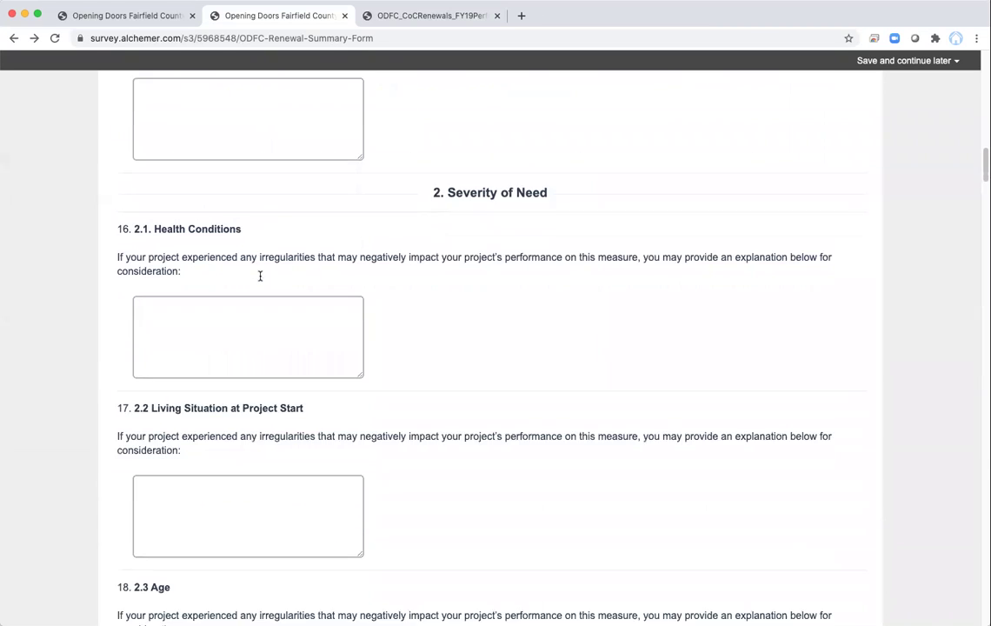
{"action": "scroll", "coordinate": [260, 276], "scroll_direction": "down", "scroll_amount": 3}
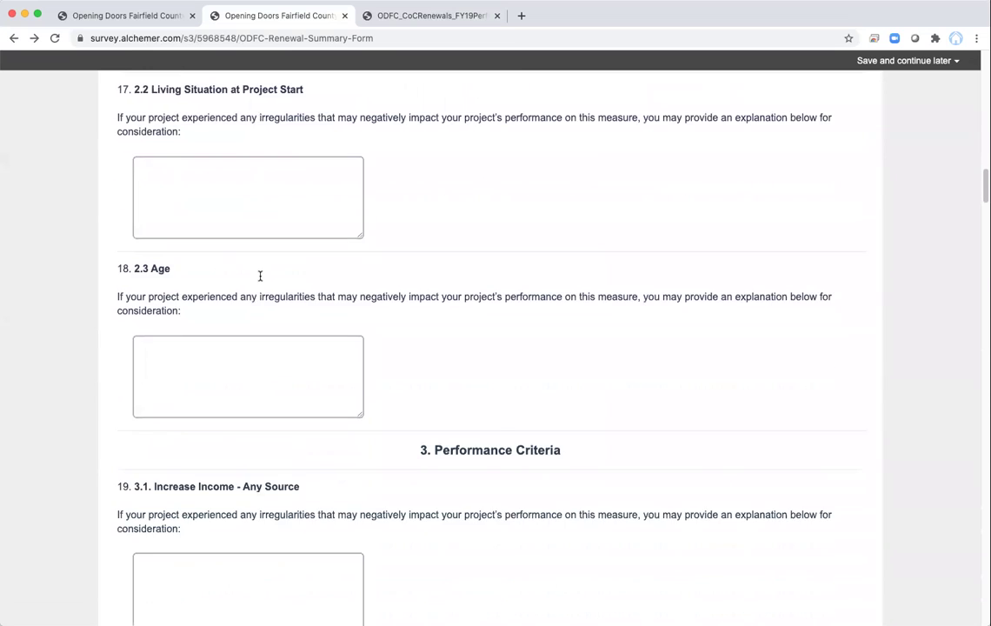
{"action": "scroll", "coordinate": [260, 276], "scroll_direction": "down", "scroll_amount": 6}
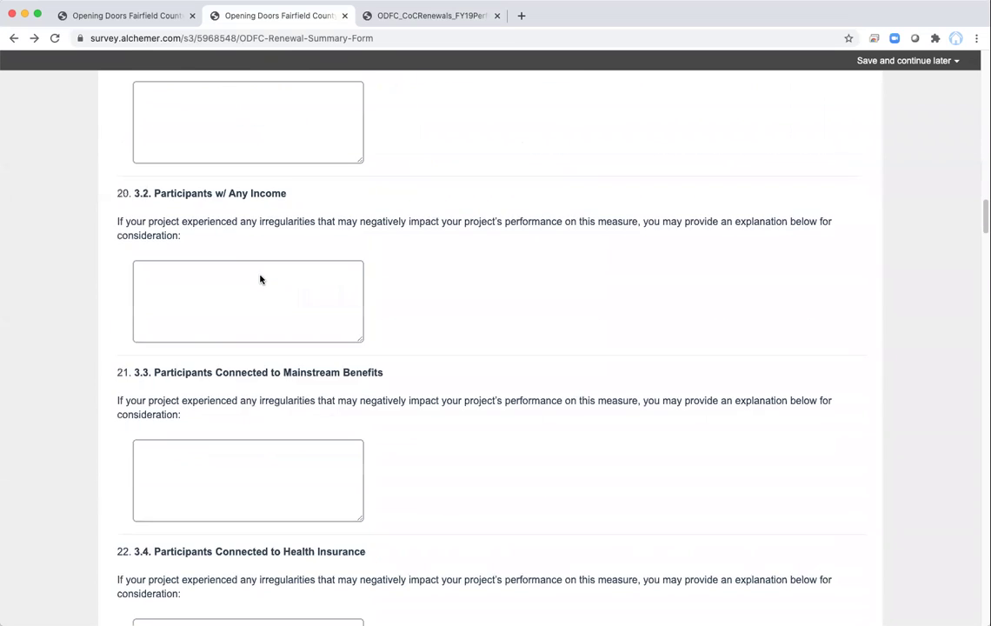
{"action": "scroll", "coordinate": [260, 279], "scroll_direction": "down", "scroll_amount": 7}
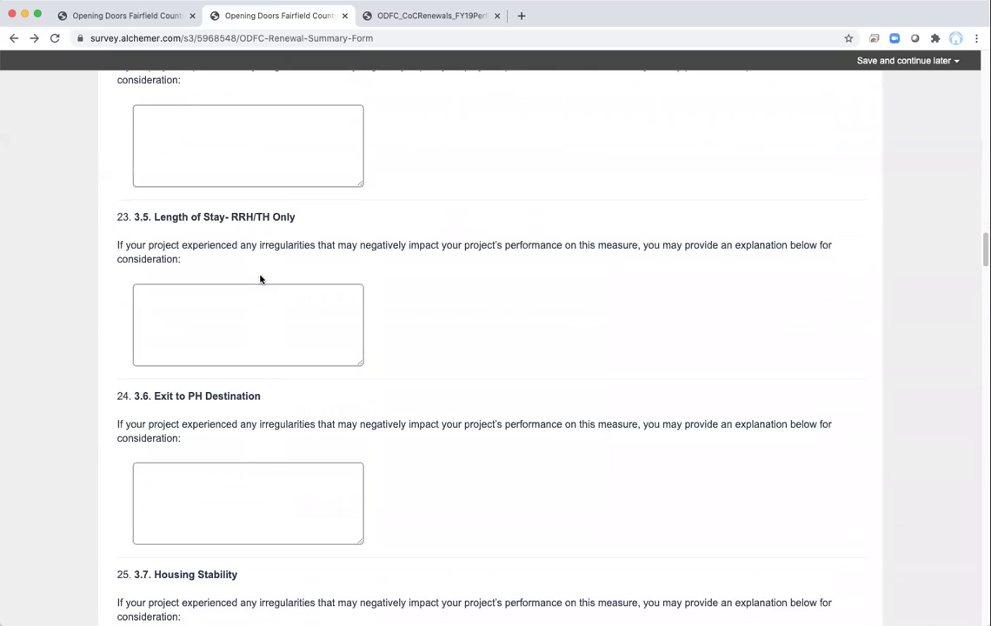
Review the Grant Management Criteria questions on unit utilization, recaptured funds, drawdown rates and timely APR submission.
{"action": "scroll", "coordinate": [260, 279], "scroll_direction": "down", "scroll_amount": 5}
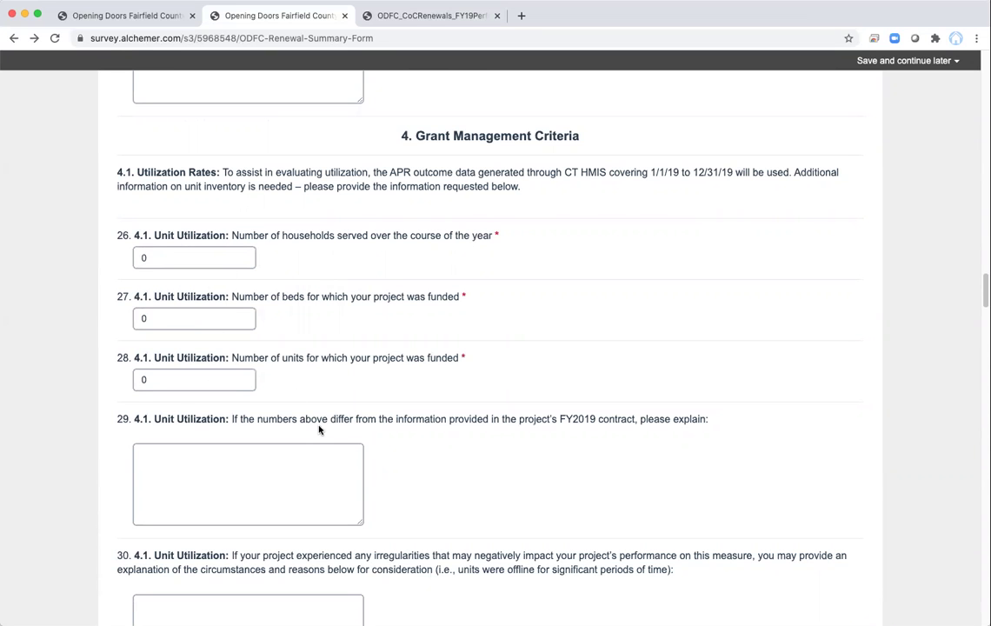
{"action": "scroll", "coordinate": [324, 279], "scroll_direction": "down", "scroll_amount": 8}
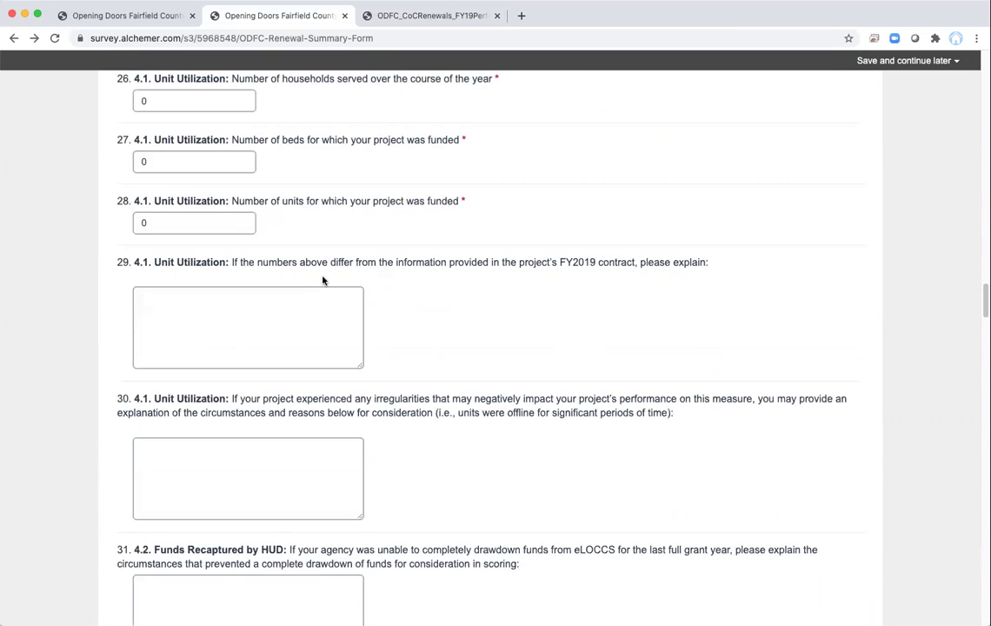
{"action": "scroll", "coordinate": [323, 280], "scroll_direction": "down", "scroll_amount": 8}
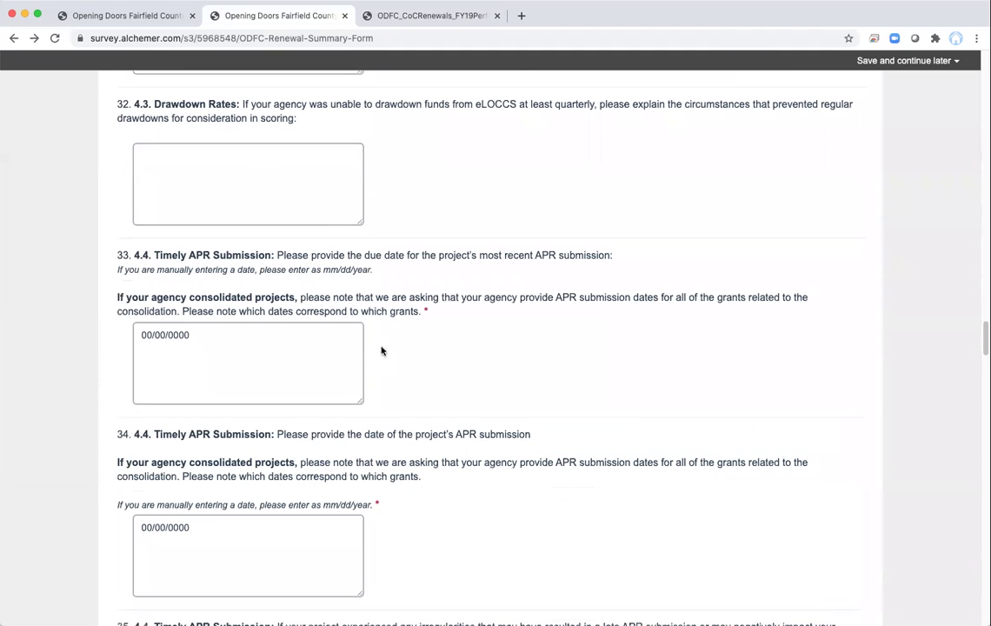
{"action": "scroll", "coordinate": [380, 348], "scroll_direction": "down", "scroll_amount": 2}
{"action": "scroll", "coordinate": [377, 348], "scroll_direction": "down", "scroll_amount": 8}
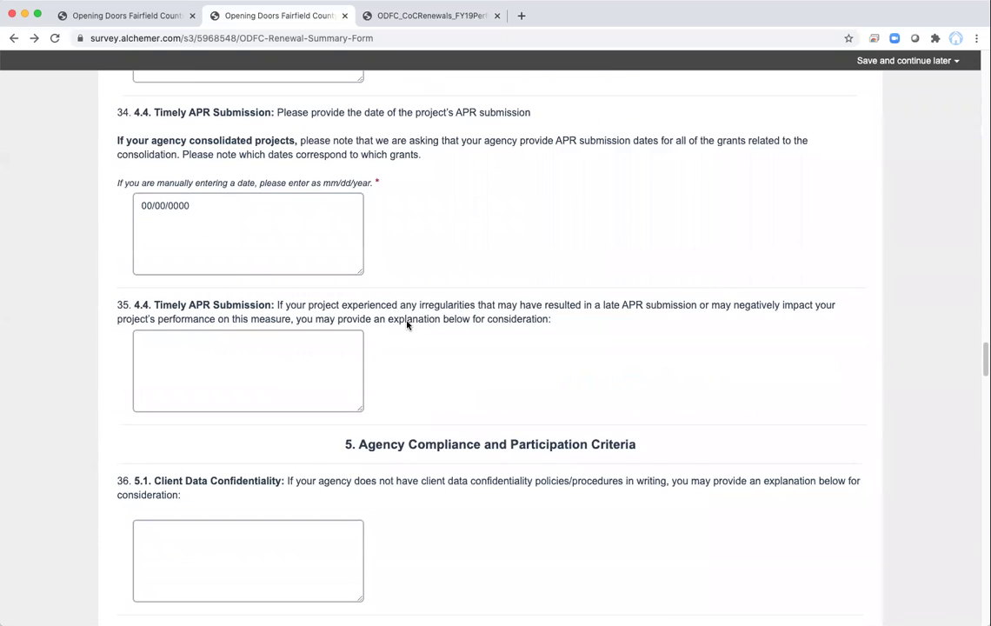
Examine the Agency Compliance and Participation Criteria questions, from client data confidentiality through SOAR certification.
{"action": "scroll", "coordinate": [407, 325], "scroll_direction": "down", "scroll_amount": 2}
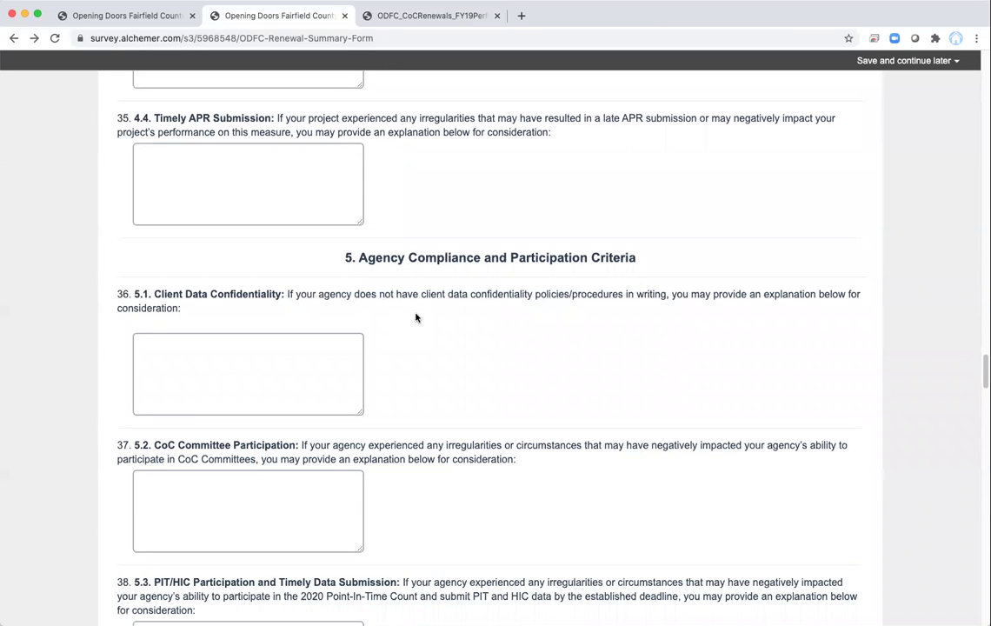
{"action": "scroll", "coordinate": [415, 317], "scroll_direction": "down", "scroll_amount": 1}
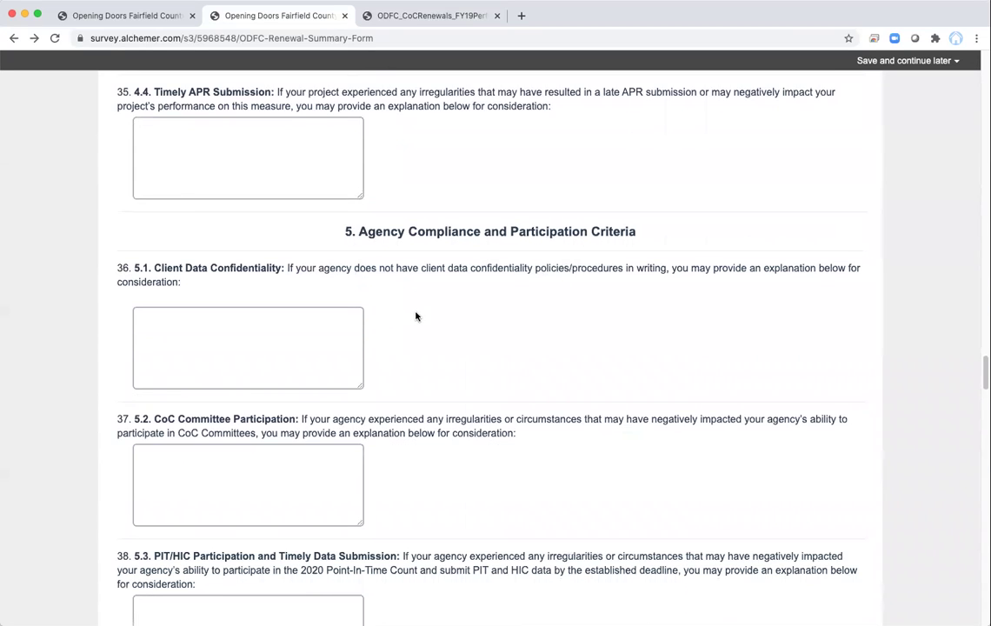
{"action": "scroll", "coordinate": [419, 314], "scroll_direction": "down", "scroll_amount": 5}
{"action": "scroll", "coordinate": [425, 306], "scroll_direction": "down", "scroll_amount": 2}
{"action": "scroll", "coordinate": [425, 306], "scroll_direction": "down", "scroll_amount": 3}
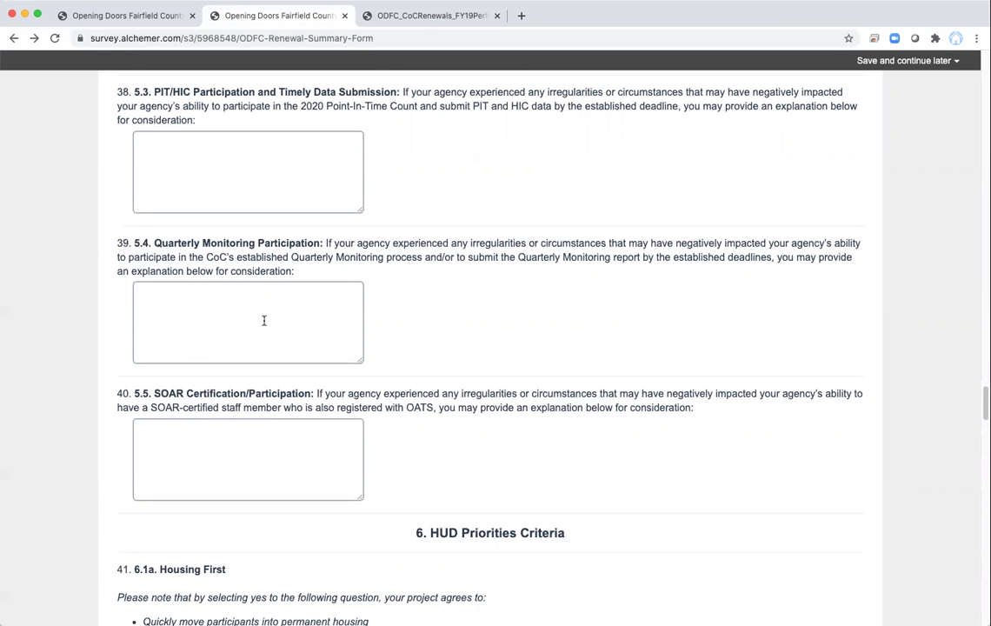
{"action": "scroll", "coordinate": [211, 310], "scroll_direction": "down", "scroll_amount": 1}
{"action": "scroll", "coordinate": [210, 310], "scroll_direction": "down", "scroll_amount": 3}
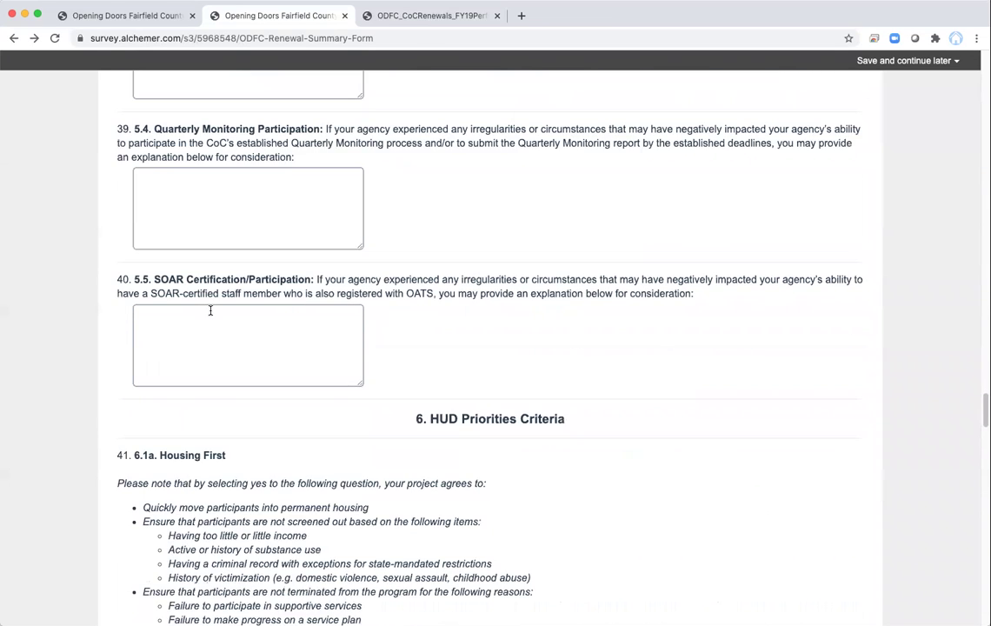
Review the HUD Priorities Criteria questions on Housing First, from the project's commitment through discharge/appeals and eviction prevention policies.
{"action": "scroll", "coordinate": [226, 325], "scroll_direction": "down", "scroll_amount": 2}
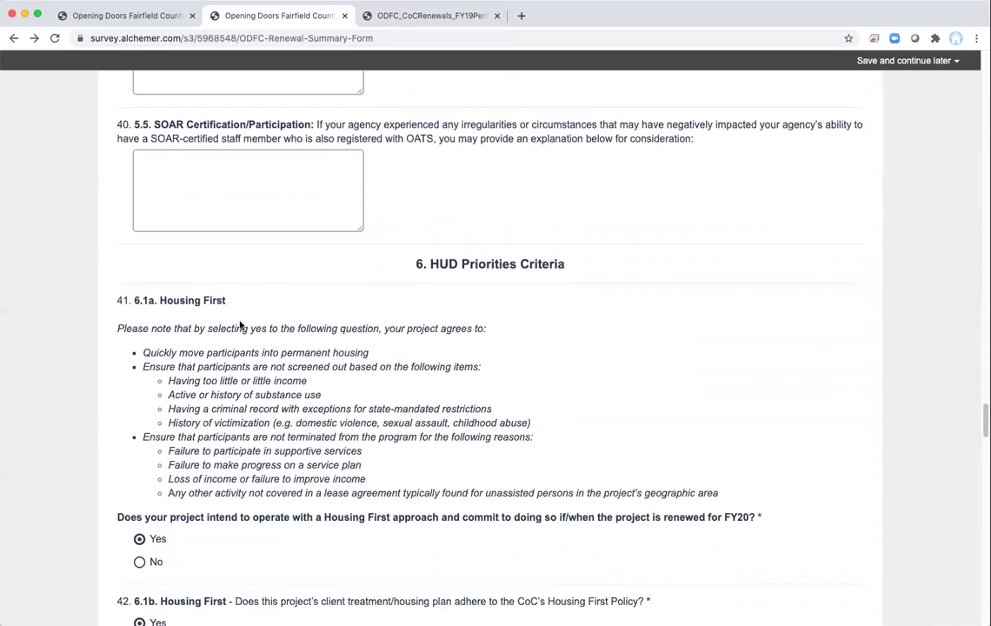
{"action": "scroll", "coordinate": [261, 308], "scroll_direction": "down", "scroll_amount": 1}
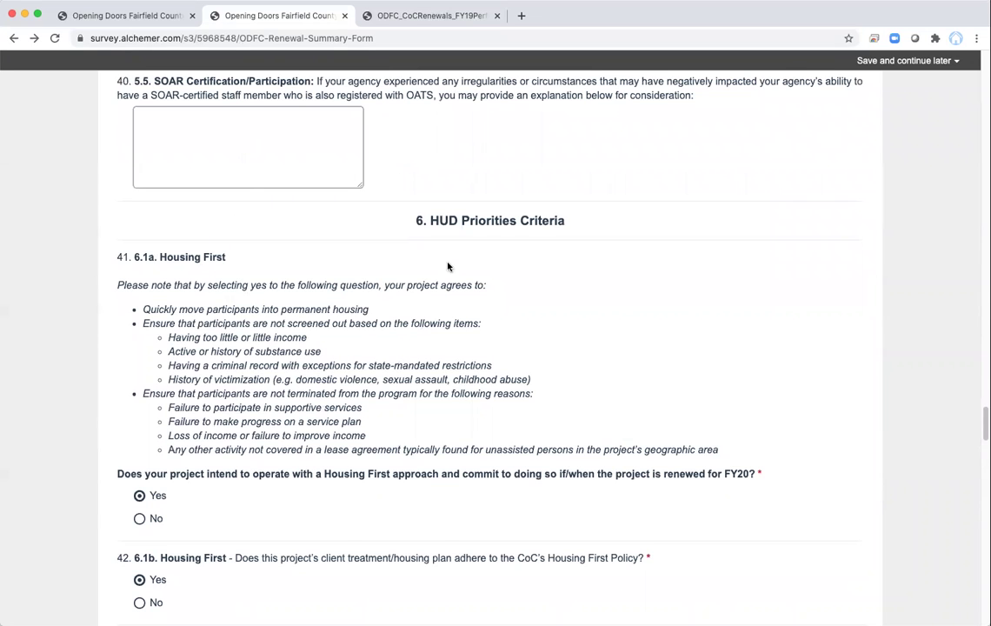
{"action": "scroll", "coordinate": [268, 276], "scroll_direction": "down", "scroll_amount": 3}
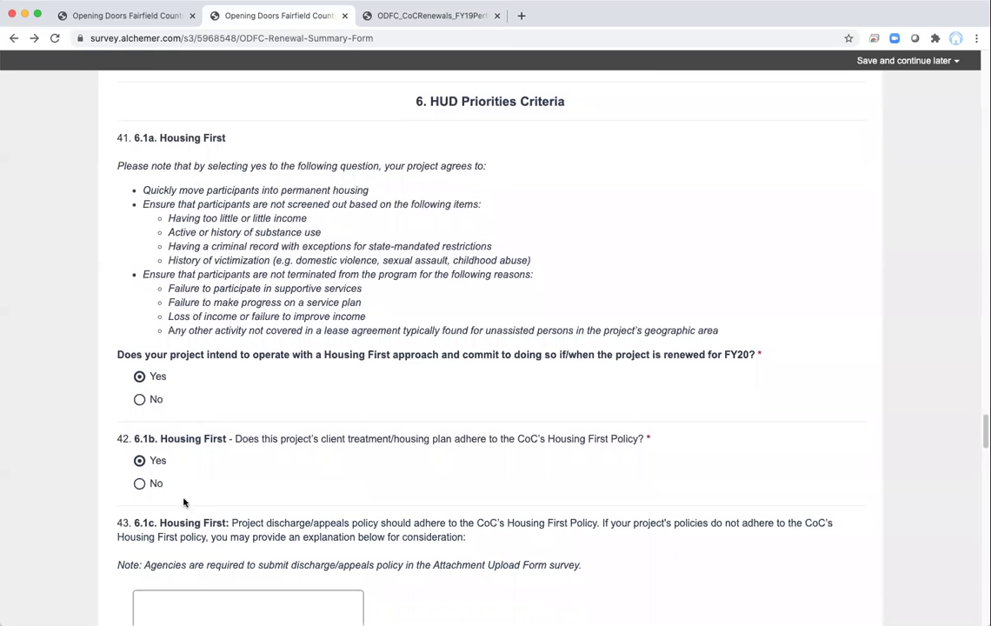
{"action": "scroll", "coordinate": [265, 257], "scroll_direction": "down", "scroll_amount": 2}
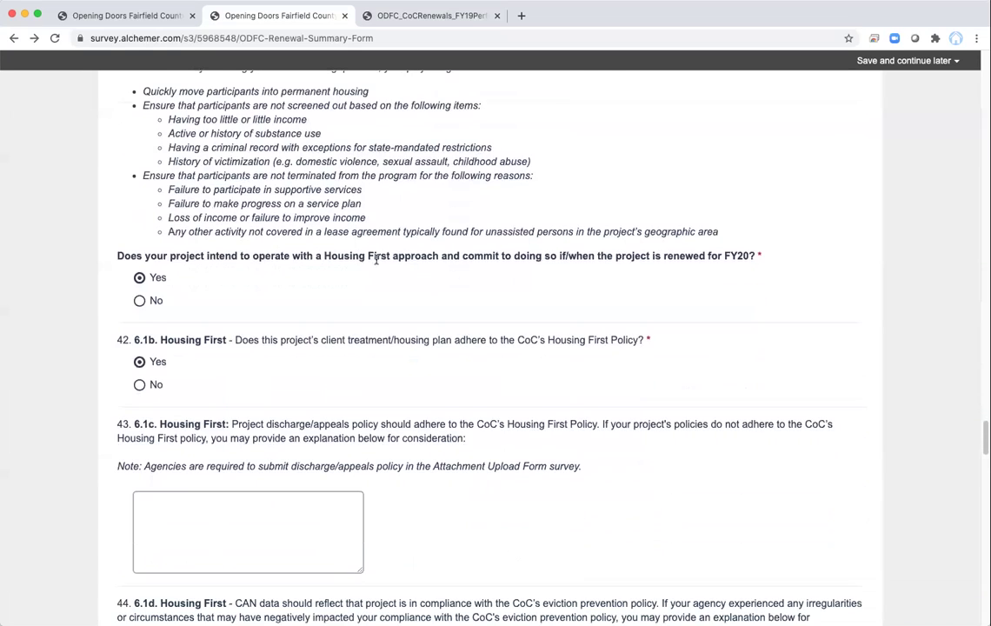
{"action": "scroll", "coordinate": [344, 387], "scroll_direction": "down", "scroll_amount": 8}
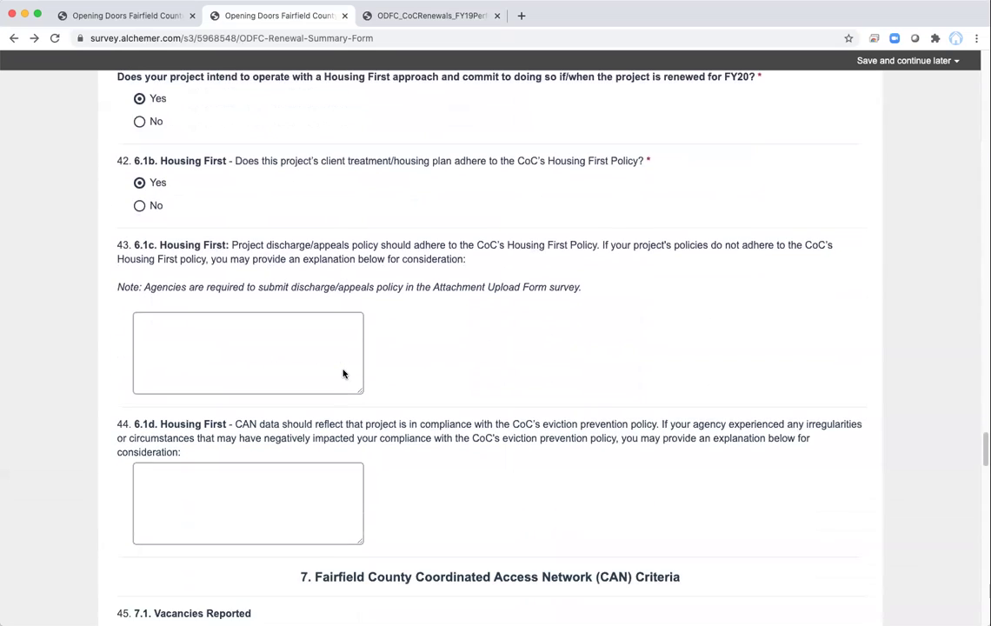
{"action": "scroll", "coordinate": [343, 370], "scroll_direction": "down", "scroll_amount": 1}
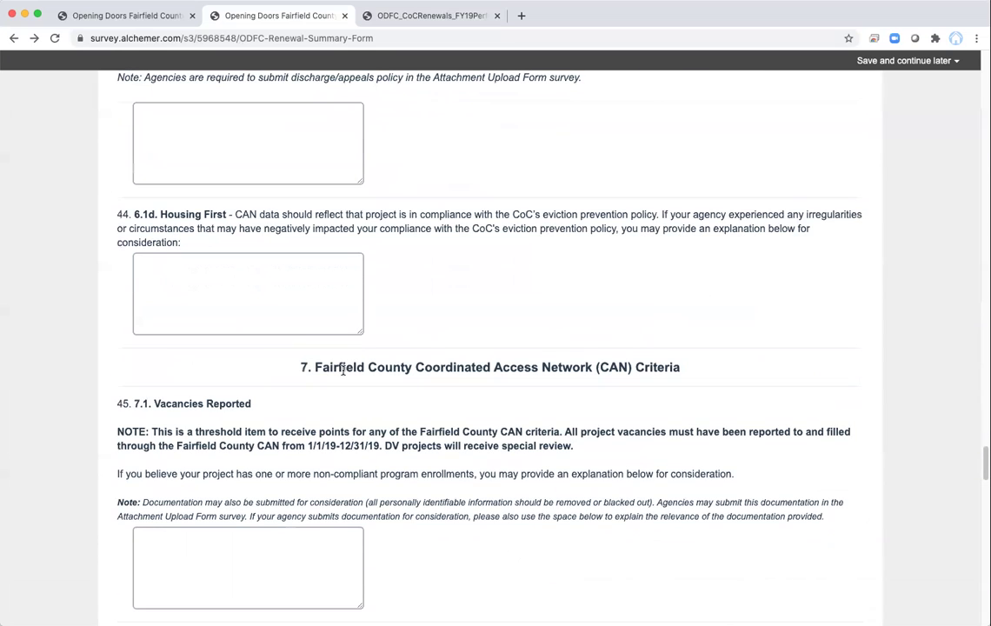
{"action": "scroll", "coordinate": [342, 370], "scroll_direction": "down", "scroll_amount": 3}
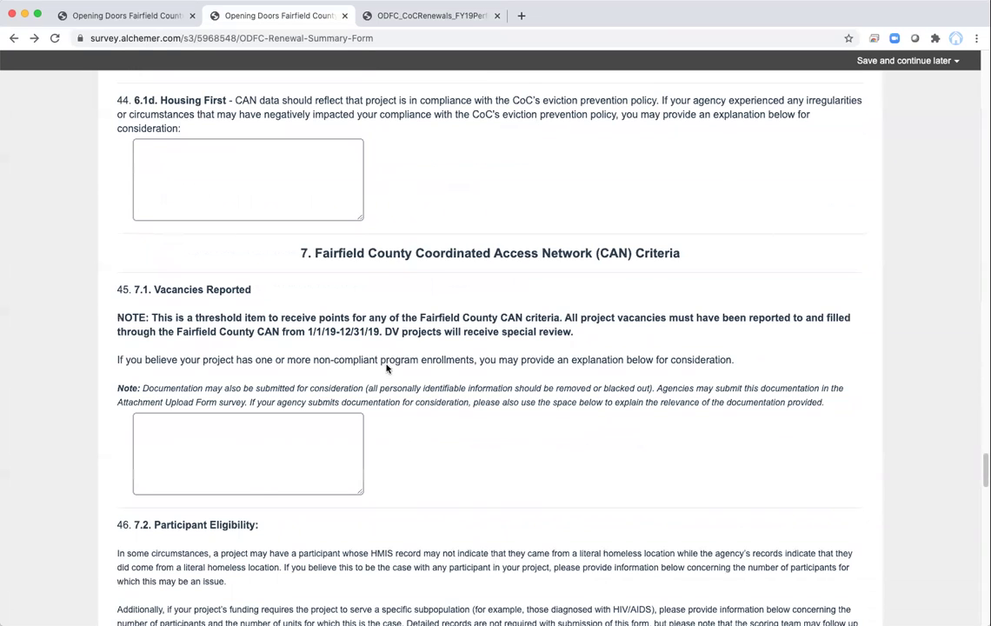
{"action": "scroll", "coordinate": [387, 368], "scroll_direction": "up", "scroll_amount": 6}
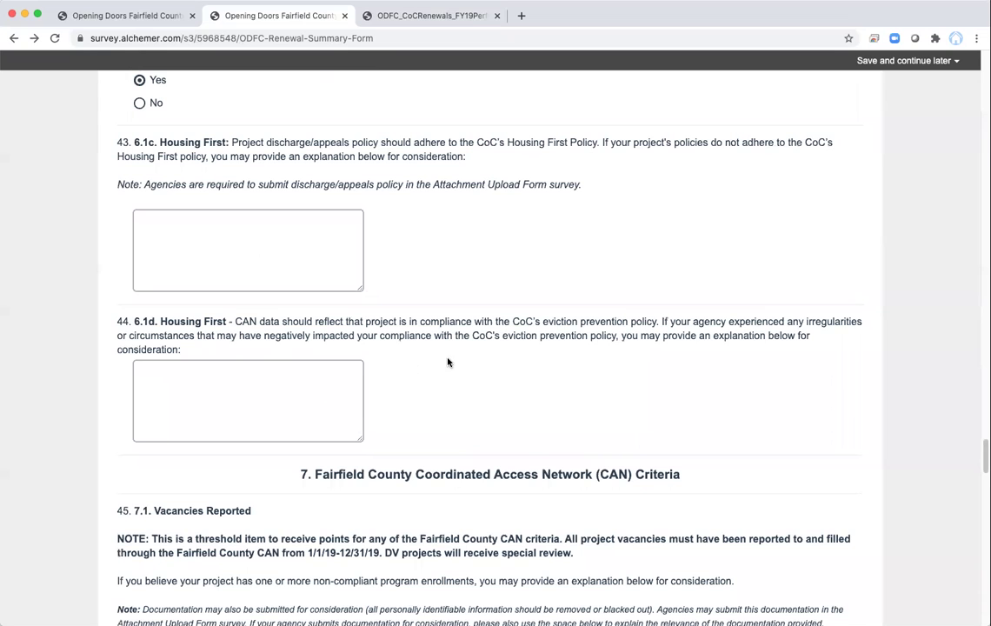
Examine the Fairfield County CAN Criteria questions, from reported vacancies and participant eligibility through the CAN referral denial rate.
{"action": "scroll", "coordinate": [447, 361], "scroll_direction": "down", "scroll_amount": 5}
{"action": "scroll", "coordinate": [392, 351], "scroll_direction": "down", "scroll_amount": 3}
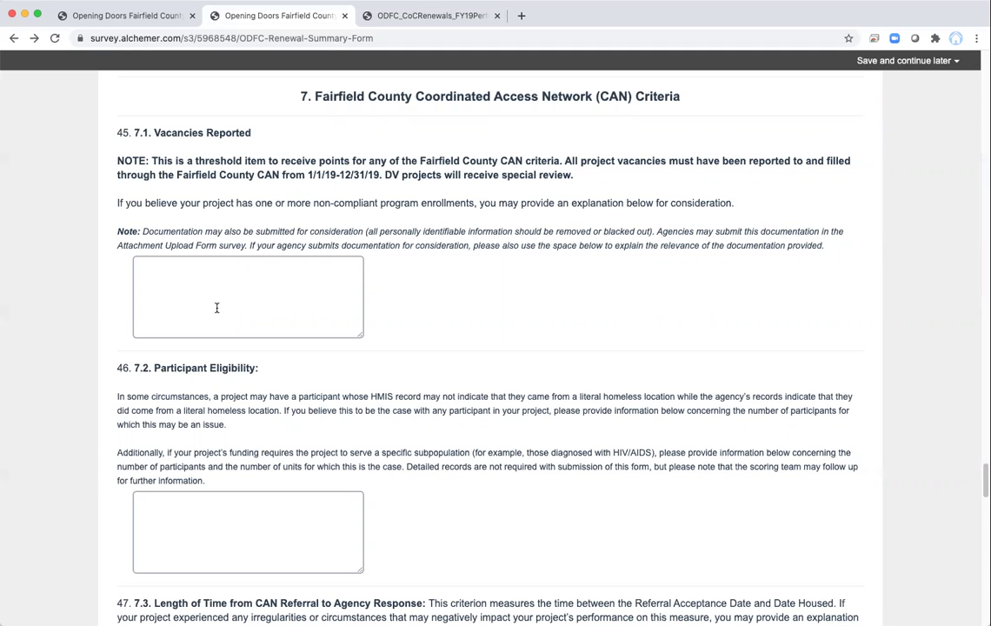
{"action": "scroll", "coordinate": [216, 307], "scroll_direction": "down", "scroll_amount": 5}
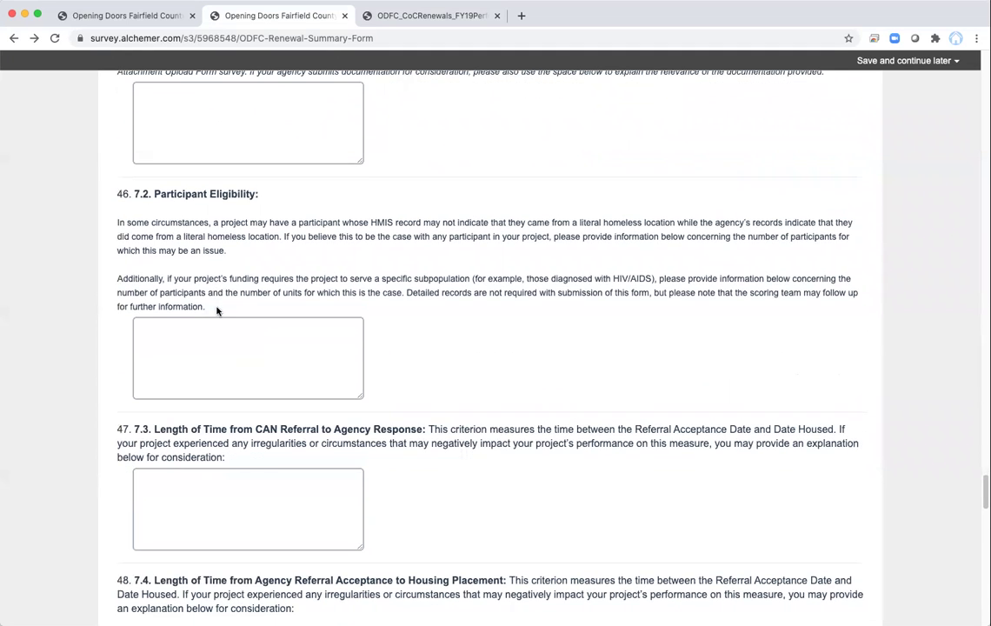
{"action": "scroll", "coordinate": [217, 308], "scroll_direction": "down", "scroll_amount": 2}
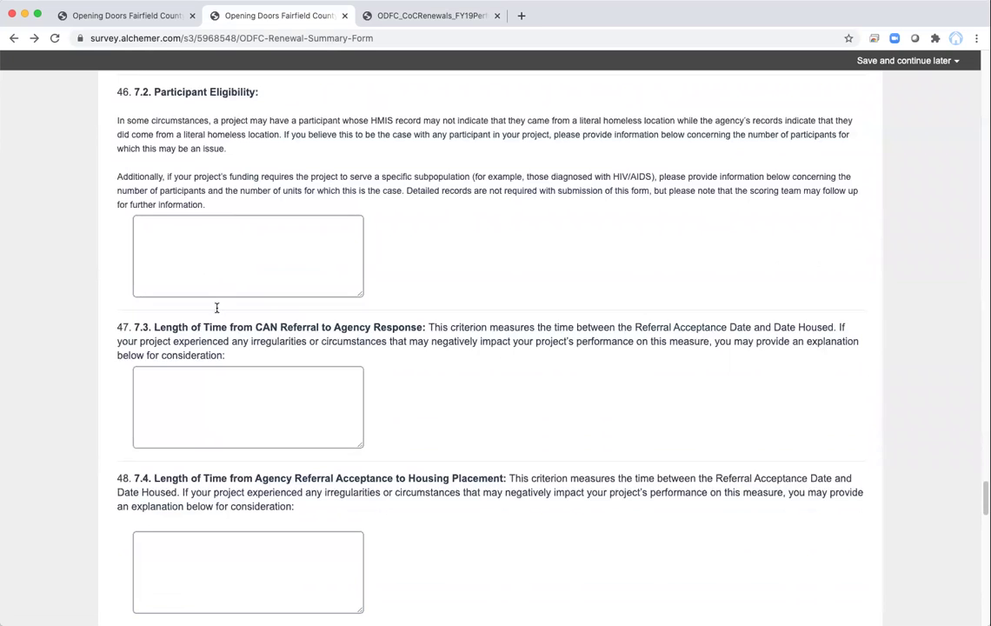
{"action": "scroll", "coordinate": [216, 311], "scroll_direction": "down", "scroll_amount": 2}
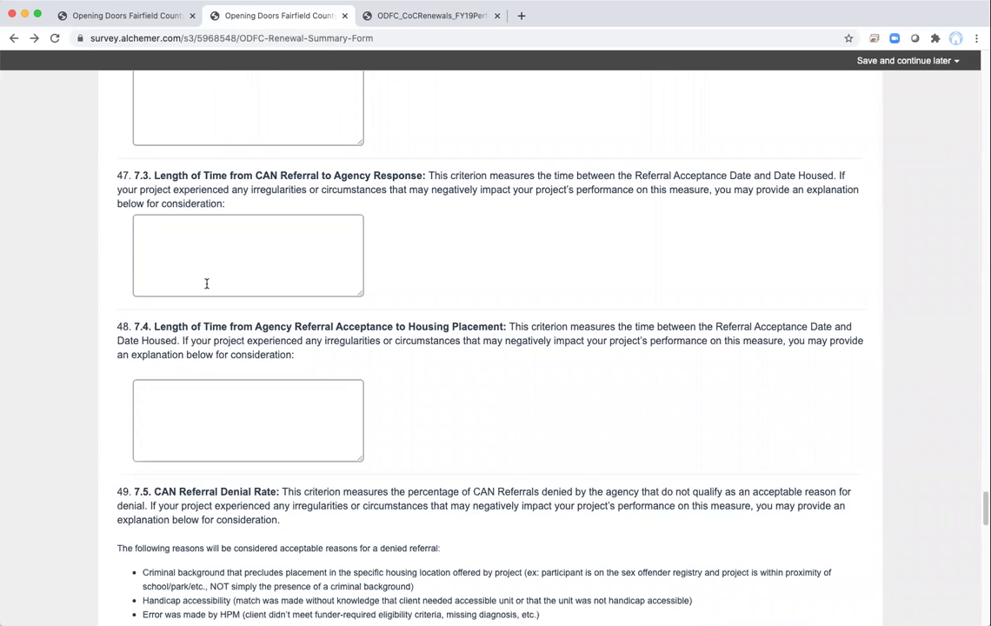
{"action": "scroll", "coordinate": [209, 283], "scroll_direction": "down", "scroll_amount": 3}
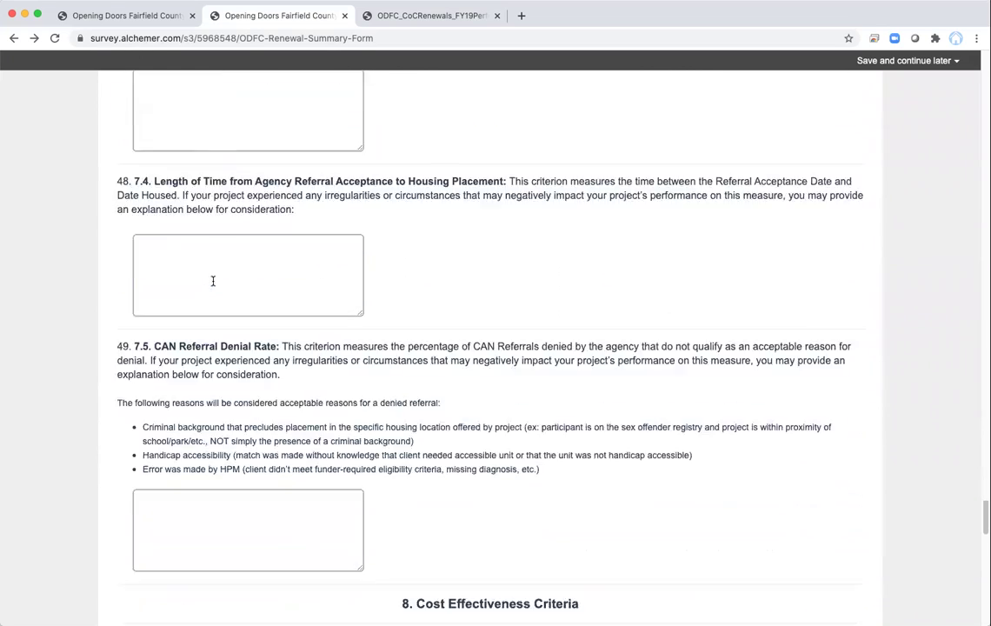
{"action": "scroll", "coordinate": [212, 280], "scroll_direction": "down", "scroll_amount": 2}
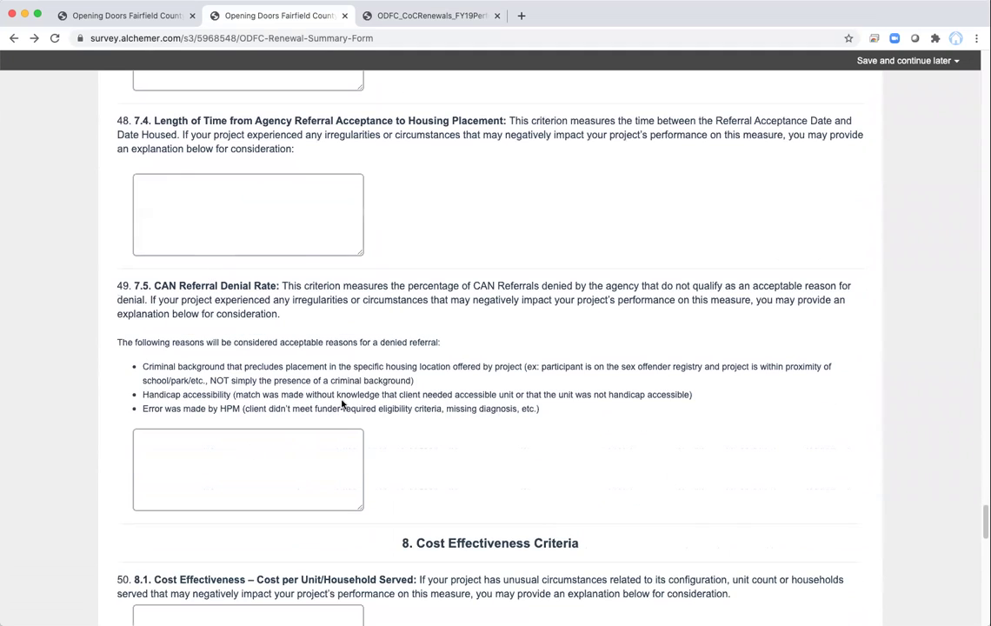
Read the Cost Effectiveness Criteria questions on cost per unit/household served and cost per positive exit.
{"action": "scroll", "coordinate": [304, 385], "scroll_direction": "down", "scroll_amount": 3}
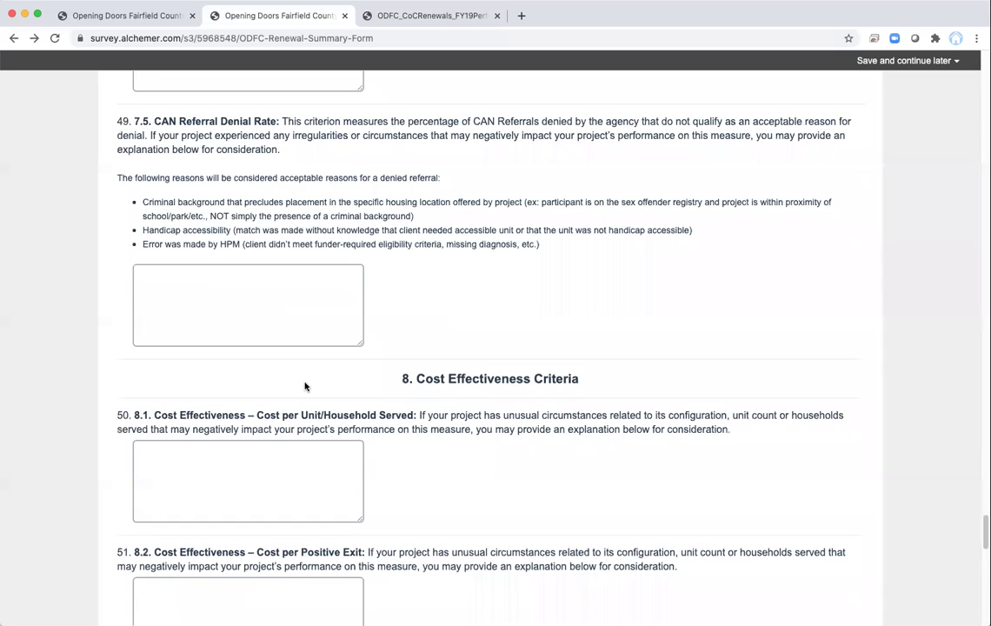
{"action": "scroll", "coordinate": [304, 386], "scroll_direction": "down", "scroll_amount": 4}
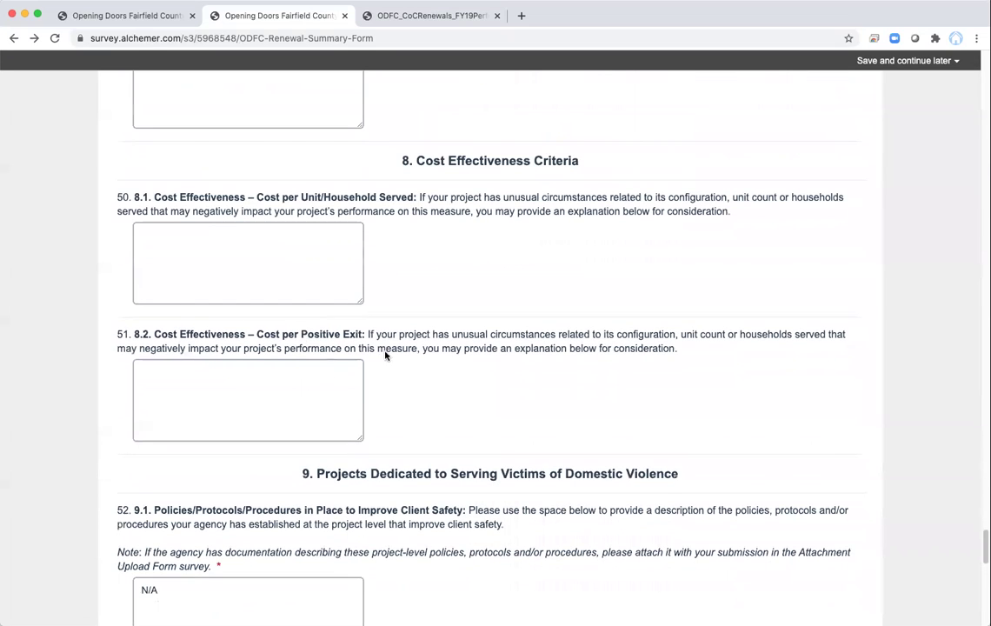
{"action": "scroll", "coordinate": [341, 383], "scroll_direction": "down", "scroll_amount": 1}
Review the domestic violence project questions on client safety policies, safety planning and survivors' feelings of safety.
{"action": "scroll", "coordinate": [341, 383], "scroll_direction": "down", "scroll_amount": 3}
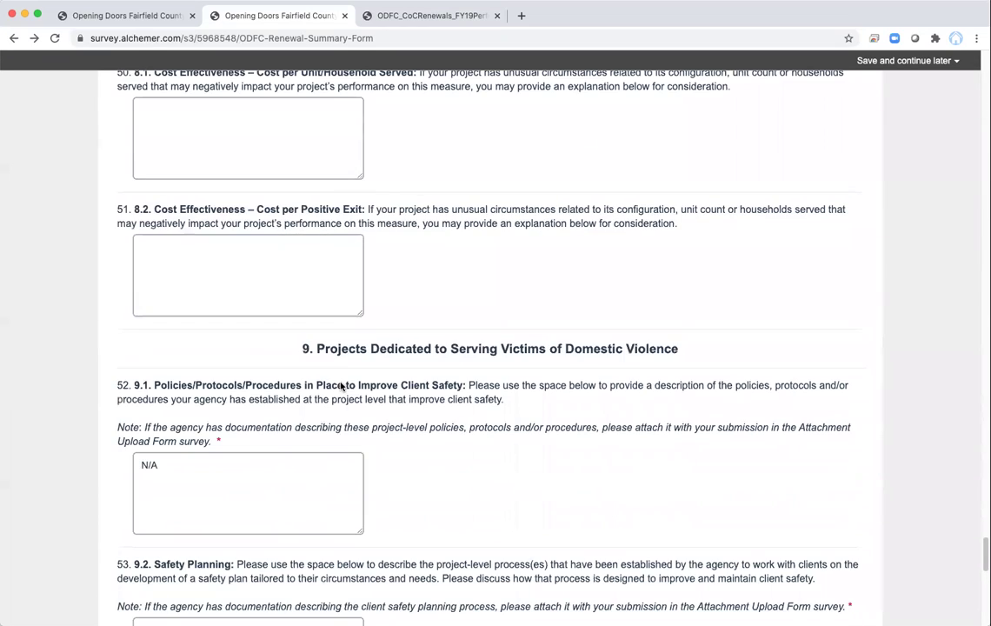
{"action": "scroll", "coordinate": [341, 386], "scroll_direction": "down", "scroll_amount": 1}
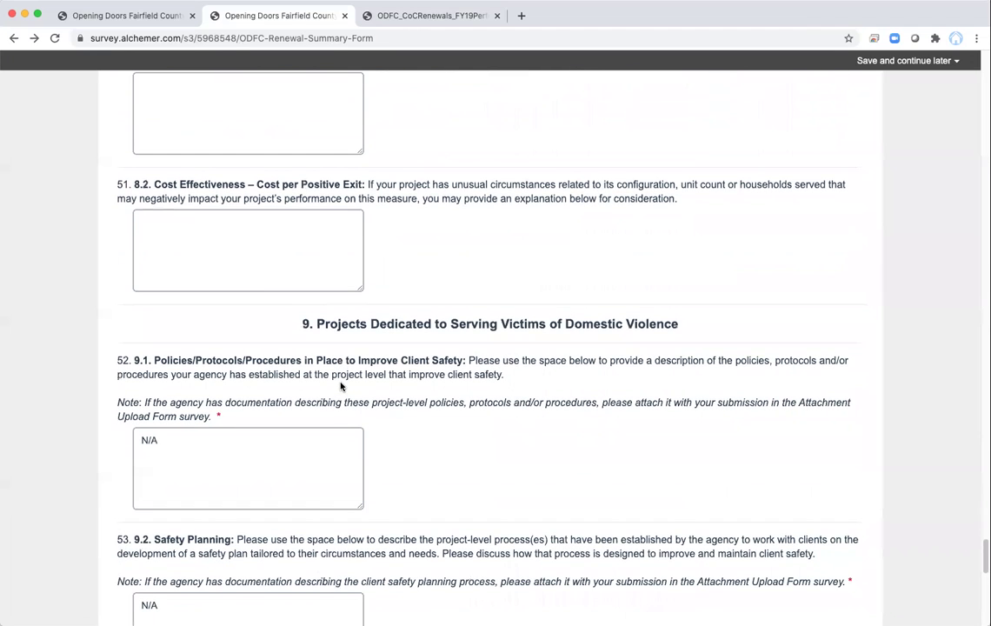
{"action": "scroll", "coordinate": [341, 386], "scroll_direction": "down", "scroll_amount": 4}
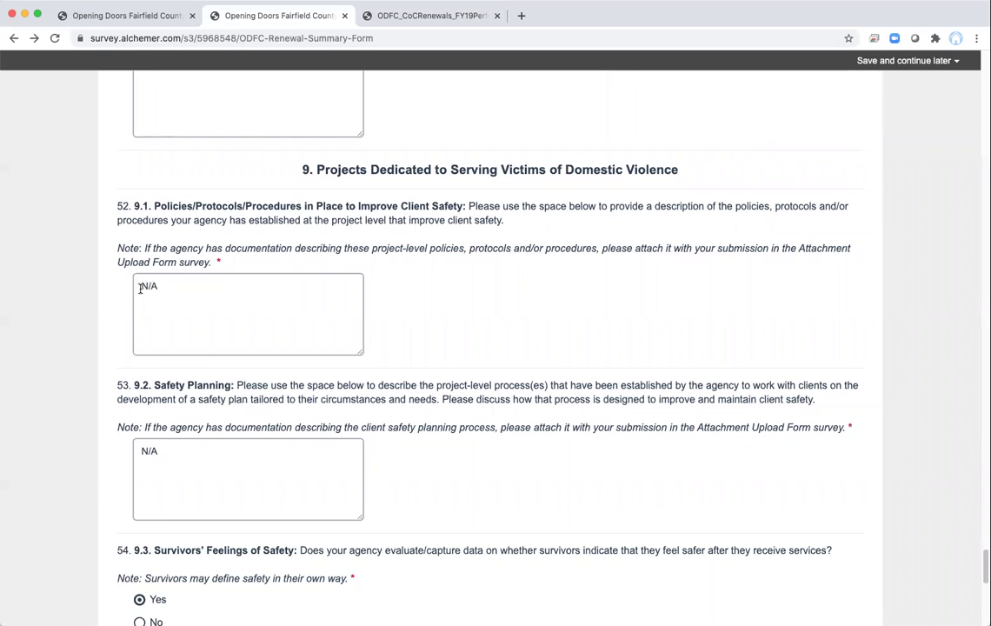
{"action": "scroll", "coordinate": [202, 459], "scroll_direction": "down", "scroll_amount": 5}
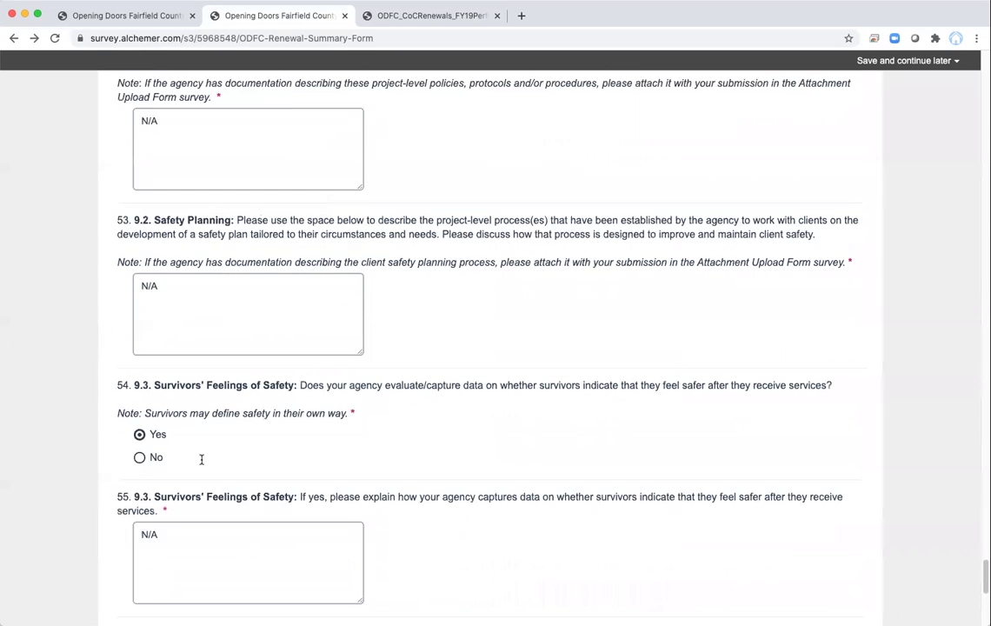
Check the Penalties questions on HUD monitoring and late document submission, and submit the completed Renewal Project Summary Form.
{"action": "scroll", "coordinate": [213, 452], "scroll_direction": "down", "scroll_amount": 4}
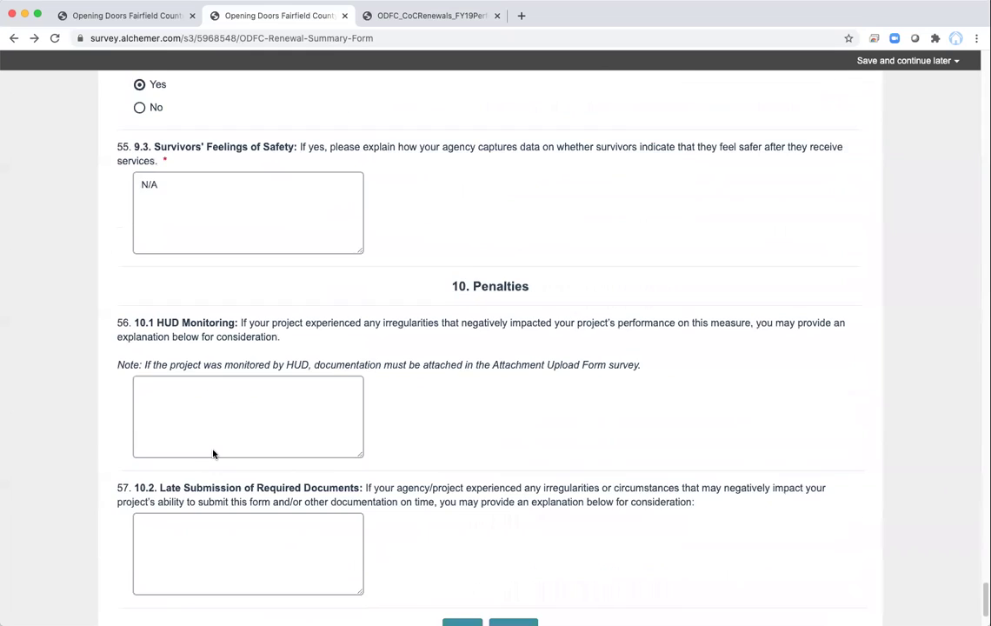
{"action": "scroll", "coordinate": [213, 454], "scroll_direction": "down", "scroll_amount": 1}
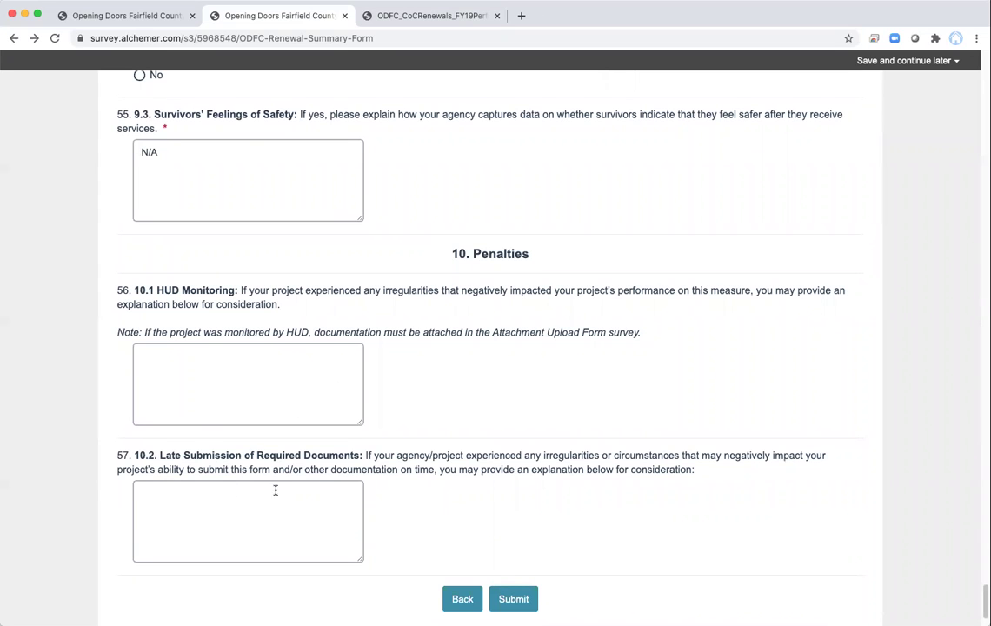
{"action": "scroll", "coordinate": [584, 382], "scroll_direction": "down", "scroll_amount": 2}
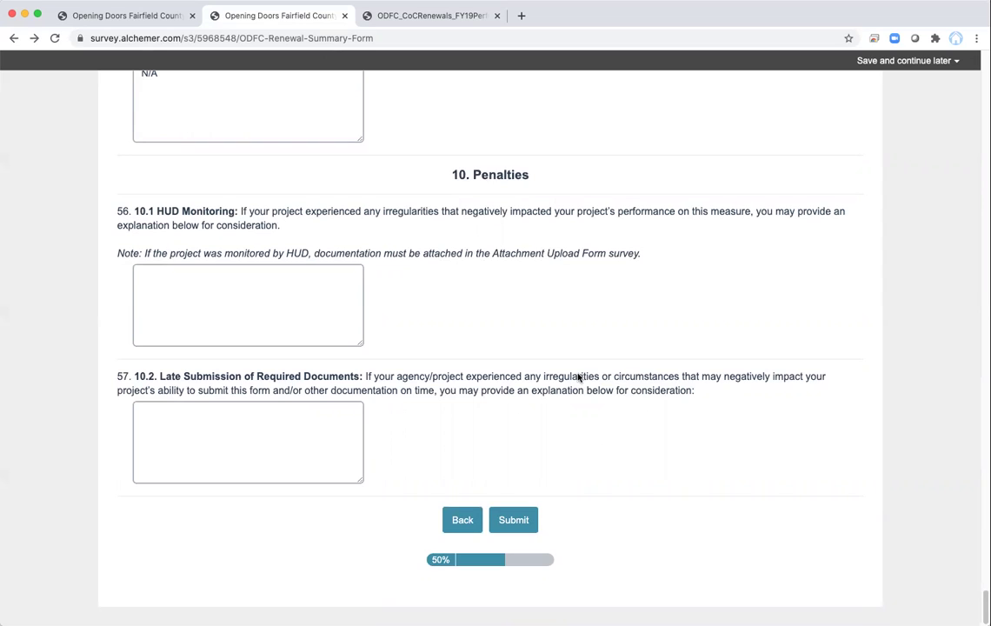
{"action": "left_click", "coordinate": [524, 520]}
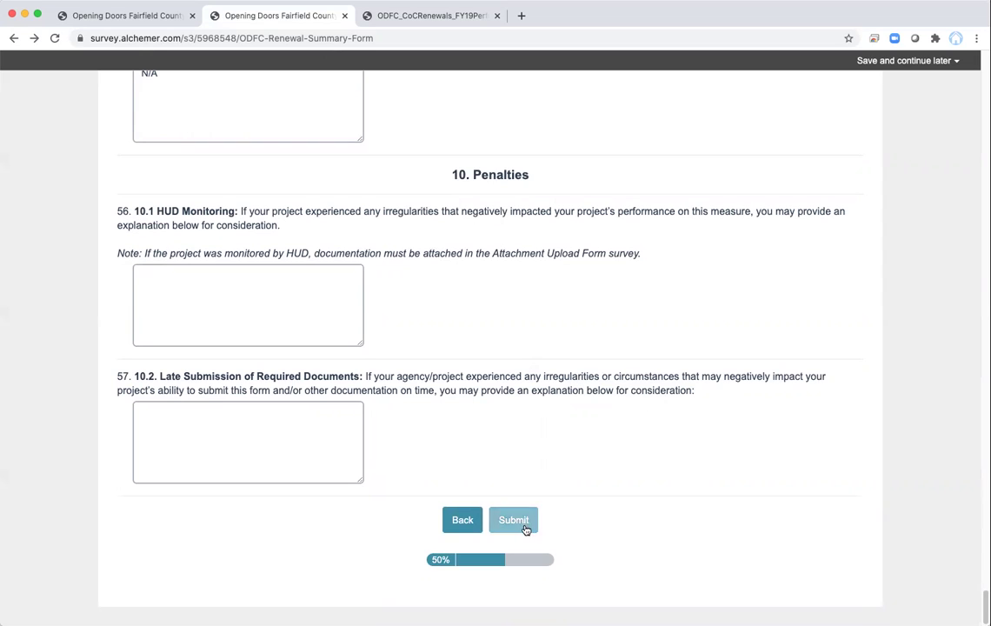
{"action": "left_click", "coordinate": [518, 521]}
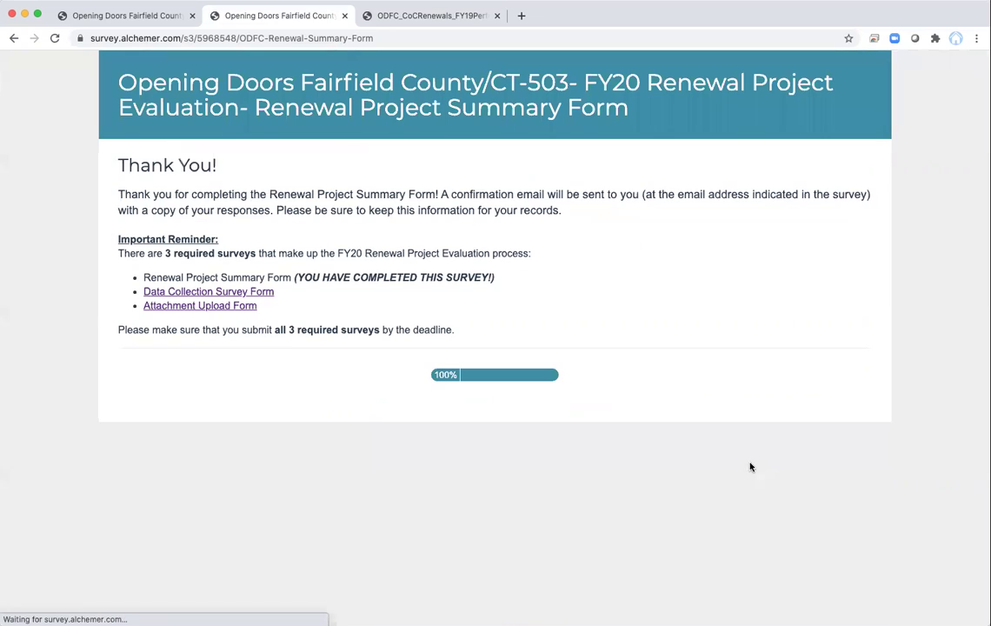